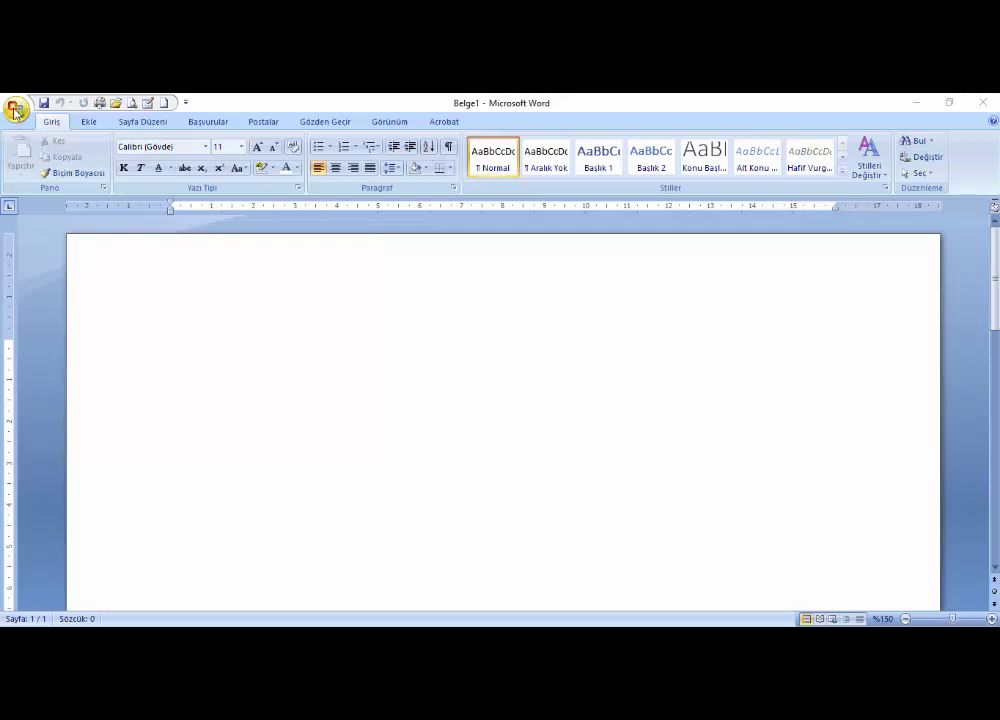
# - Open the Office menu to see Yeni, Aç, Kaydet and the recent documents list
pyautogui.click(15, 110)
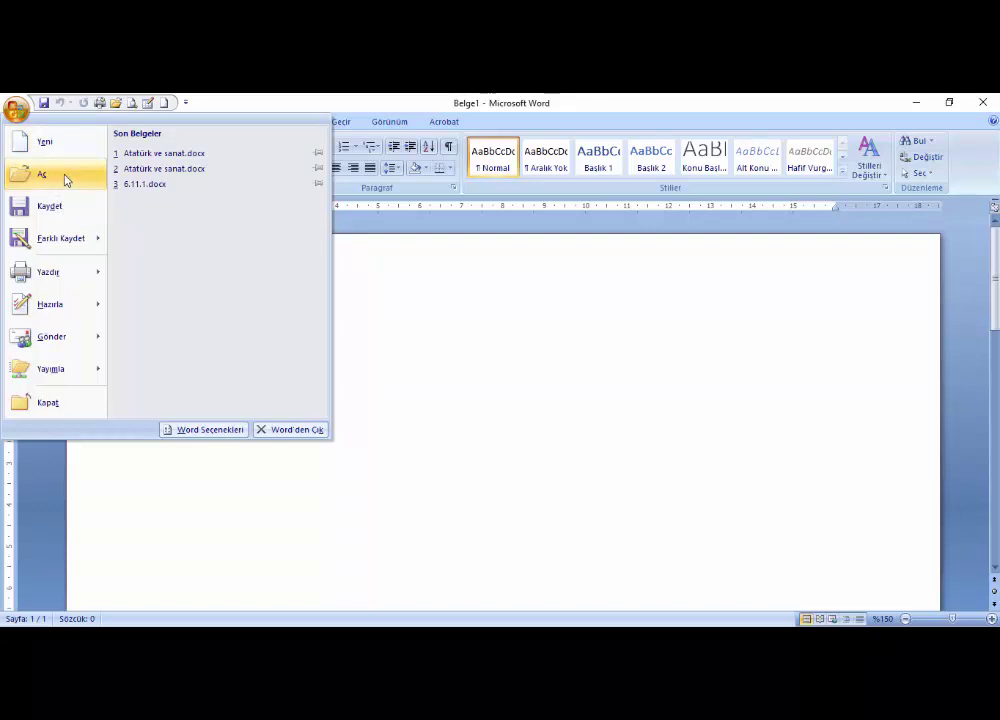
# - Open Atatürk ve sanat.docx from the Masaüstü (Desktop) folder
pyautogui.click(66, 178)
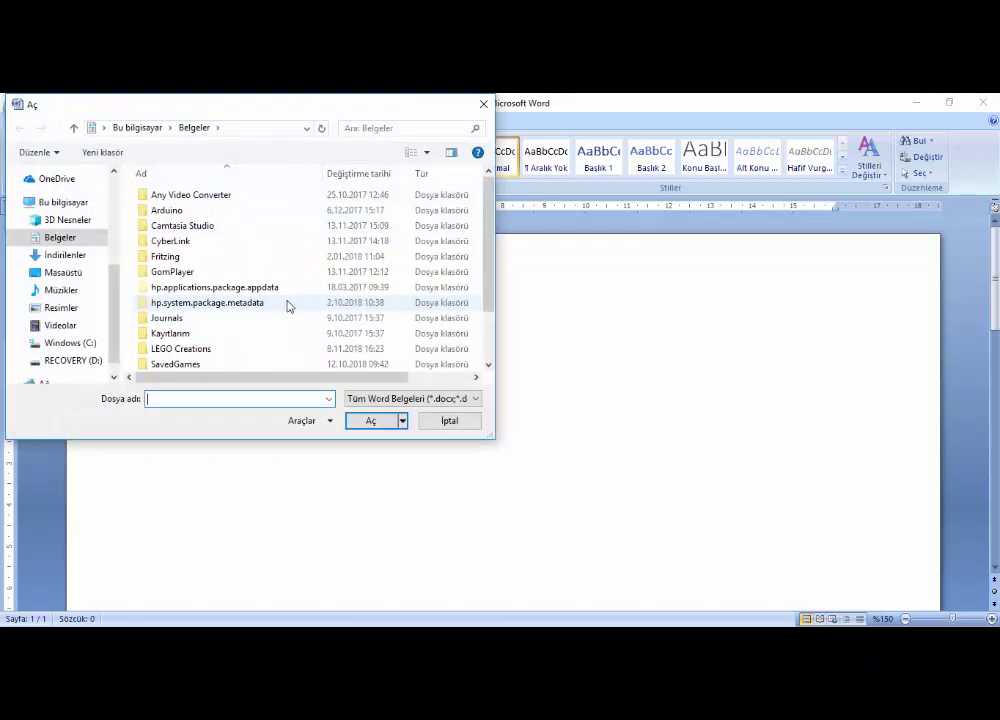
pyautogui.click(76, 272)
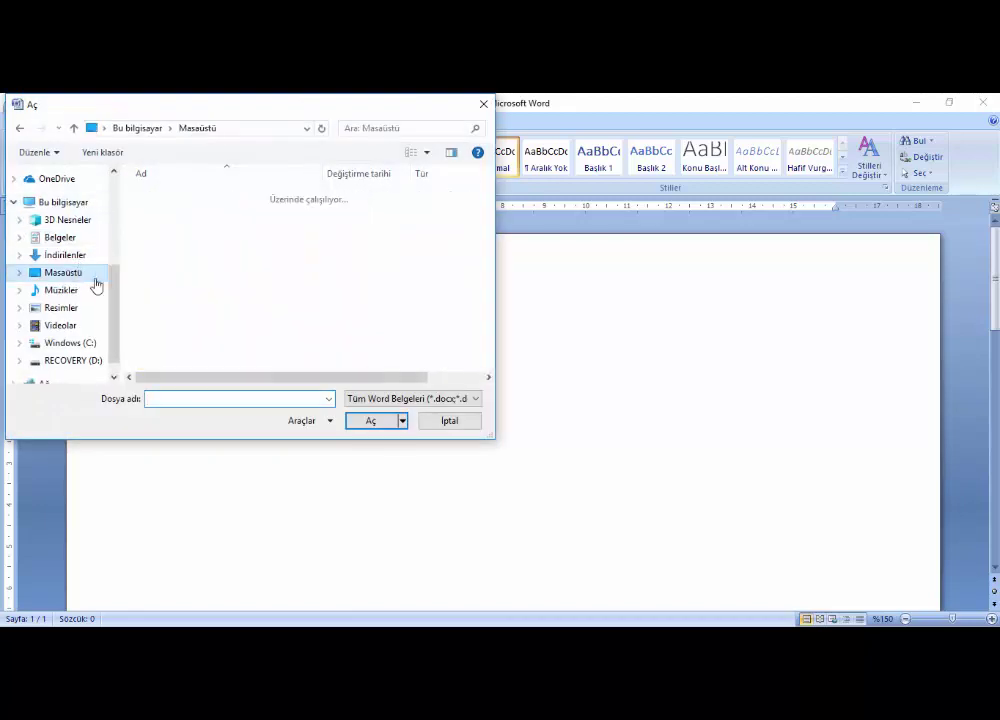
pyautogui.scroll(-2, 225, 311)
pyautogui.click(188, 362)
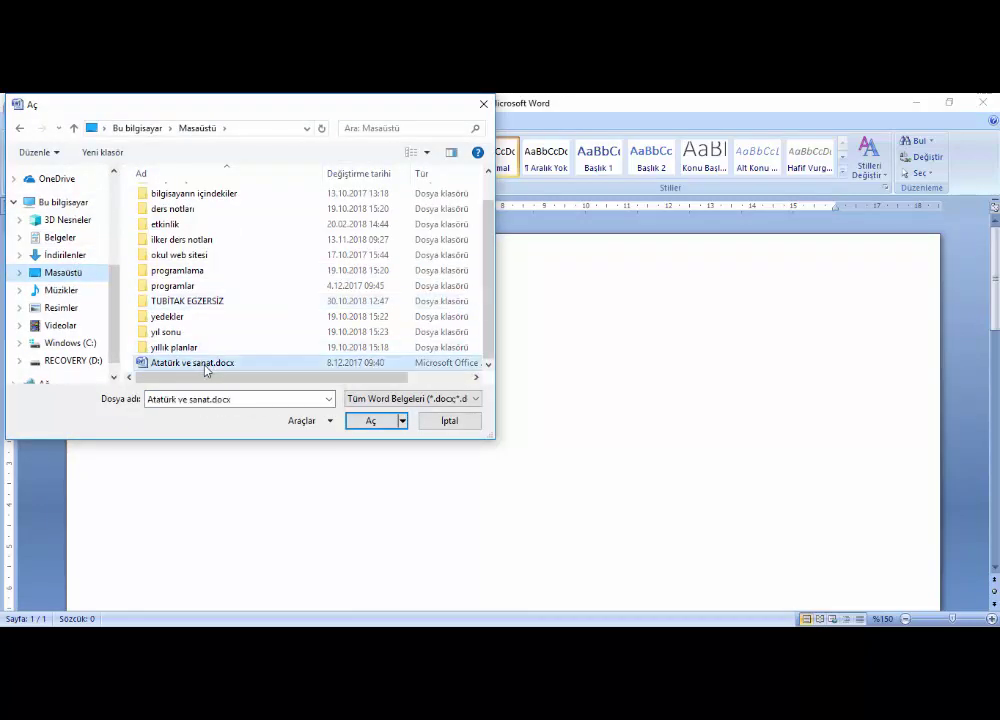
pyautogui.click(366, 421)
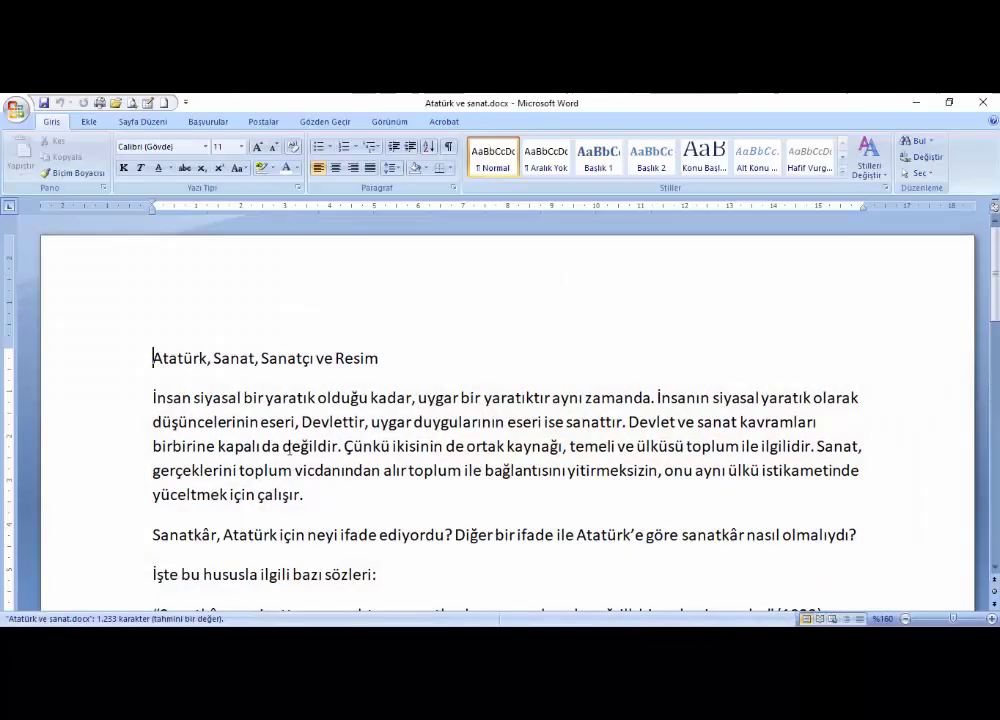
pyautogui.click(16, 107)
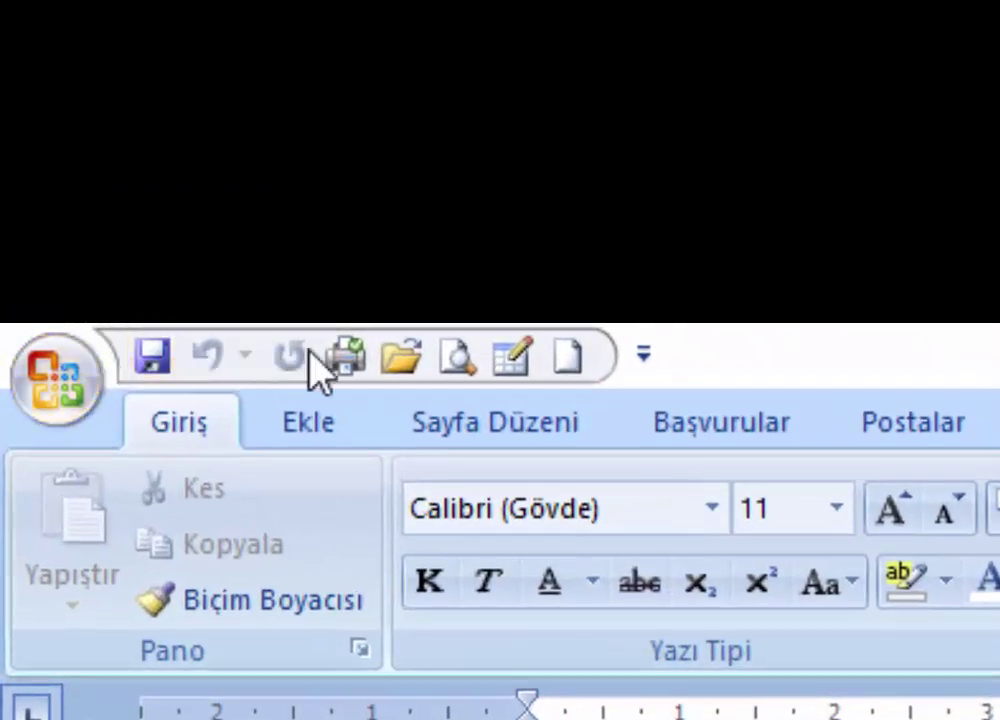
# - Uncheck Yeni in the Quick Access Toolbar customize list
pyautogui.click(650, 356)
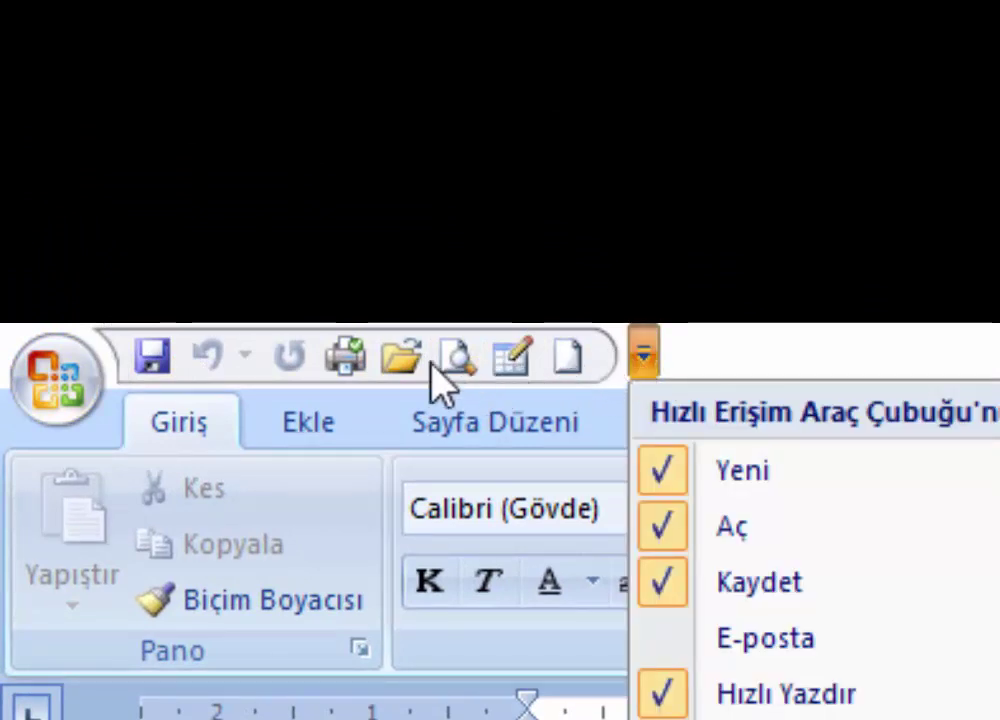
pyautogui.click(644, 350)
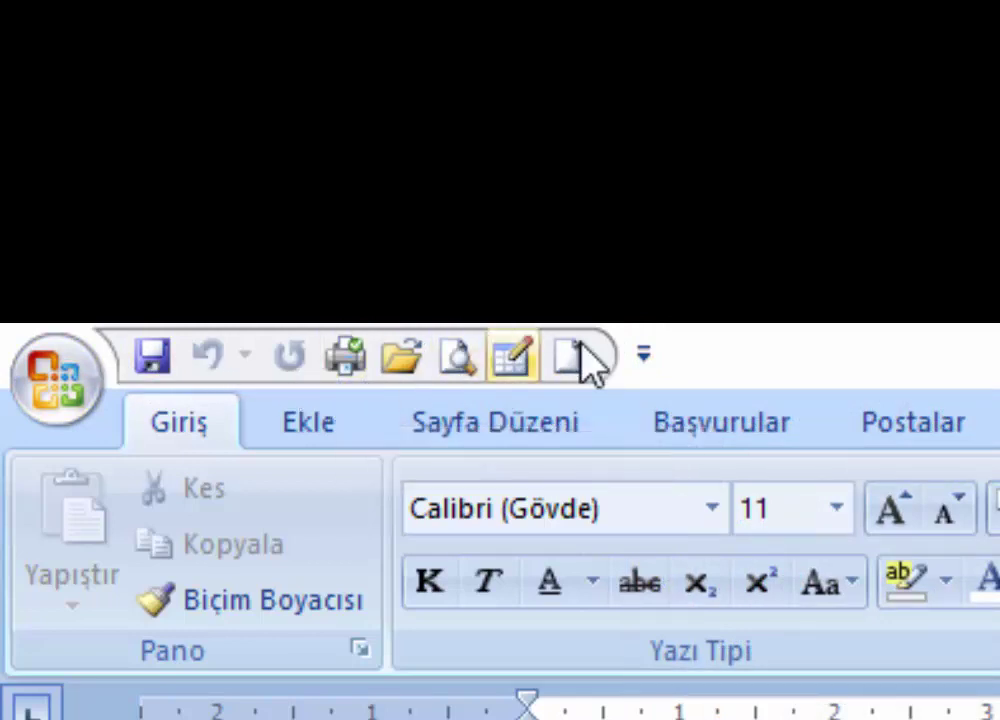
pyautogui.click(642, 360)
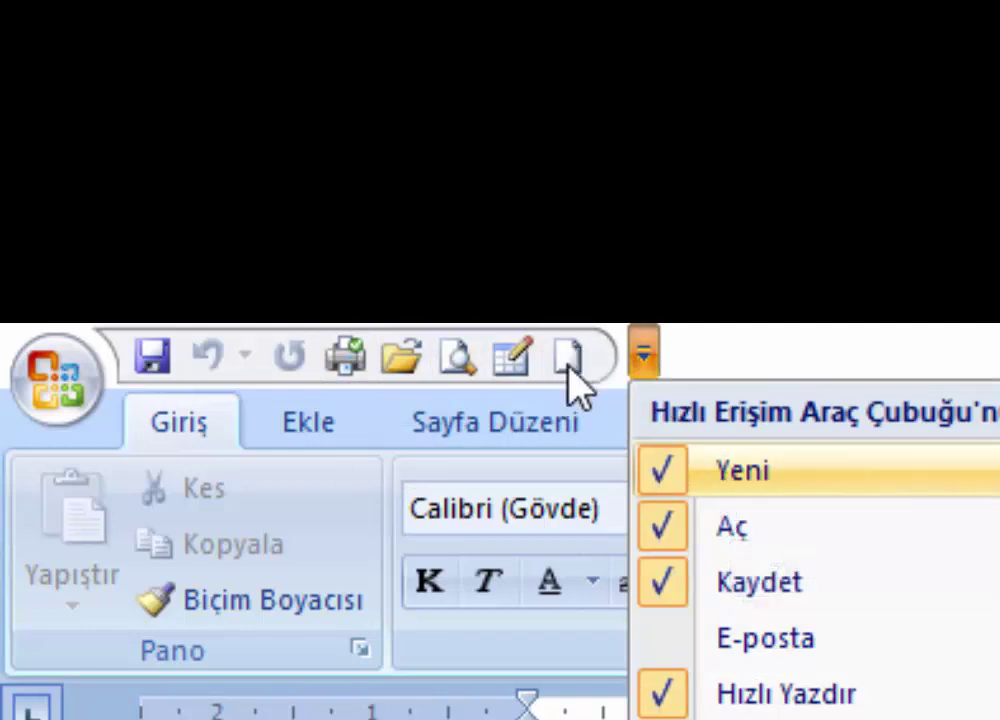
pyautogui.click(793, 473)
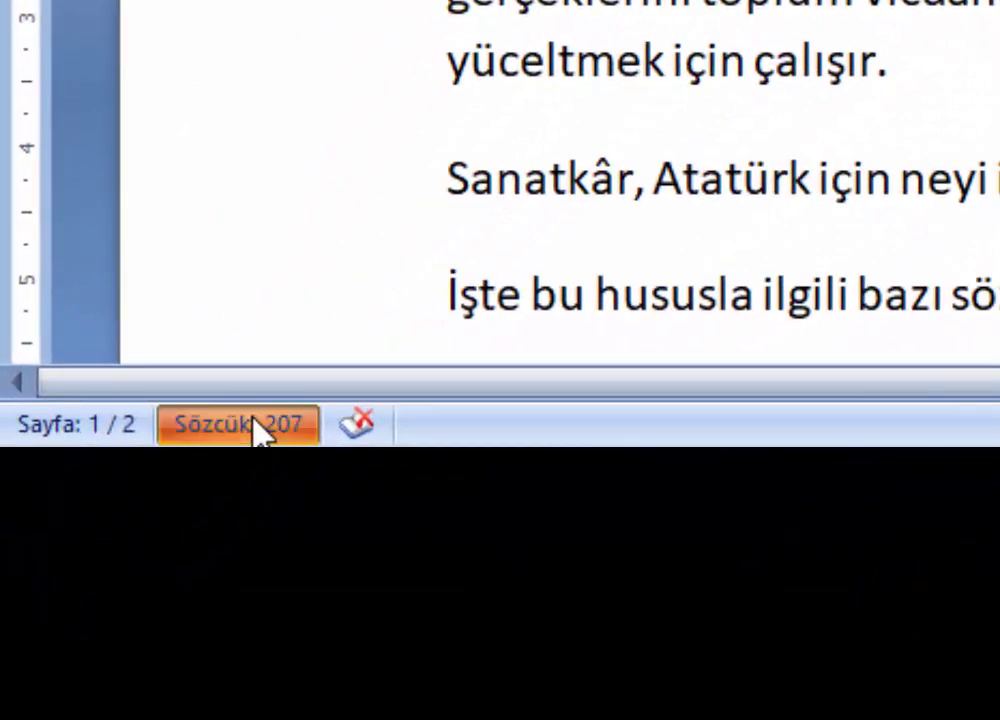
pyautogui.click(237, 424)
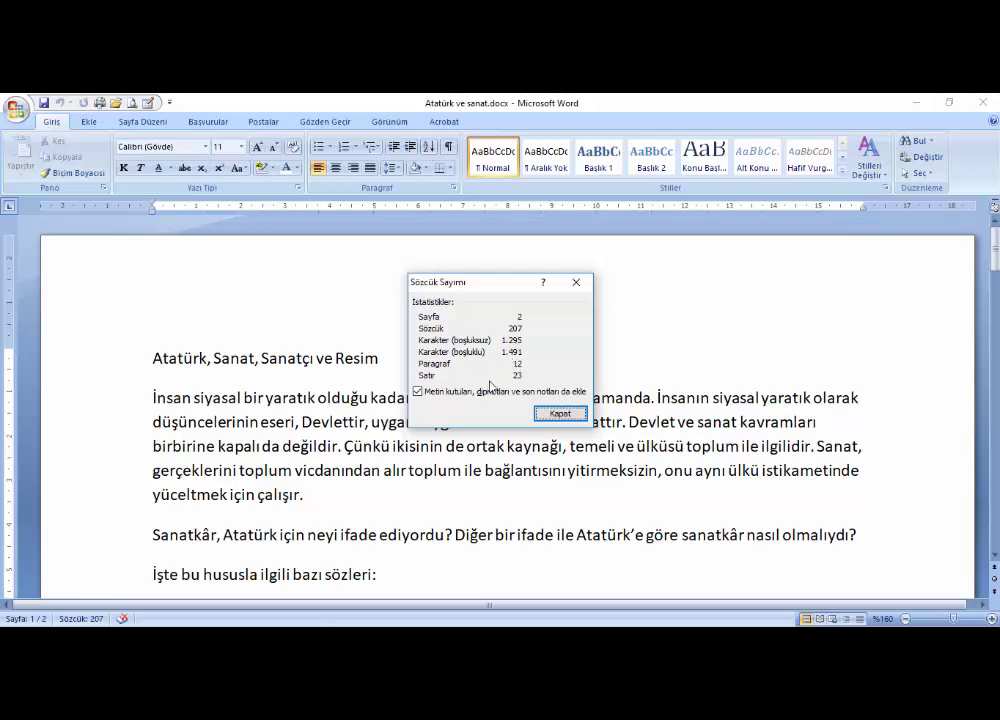
pyautogui.click(561, 414)
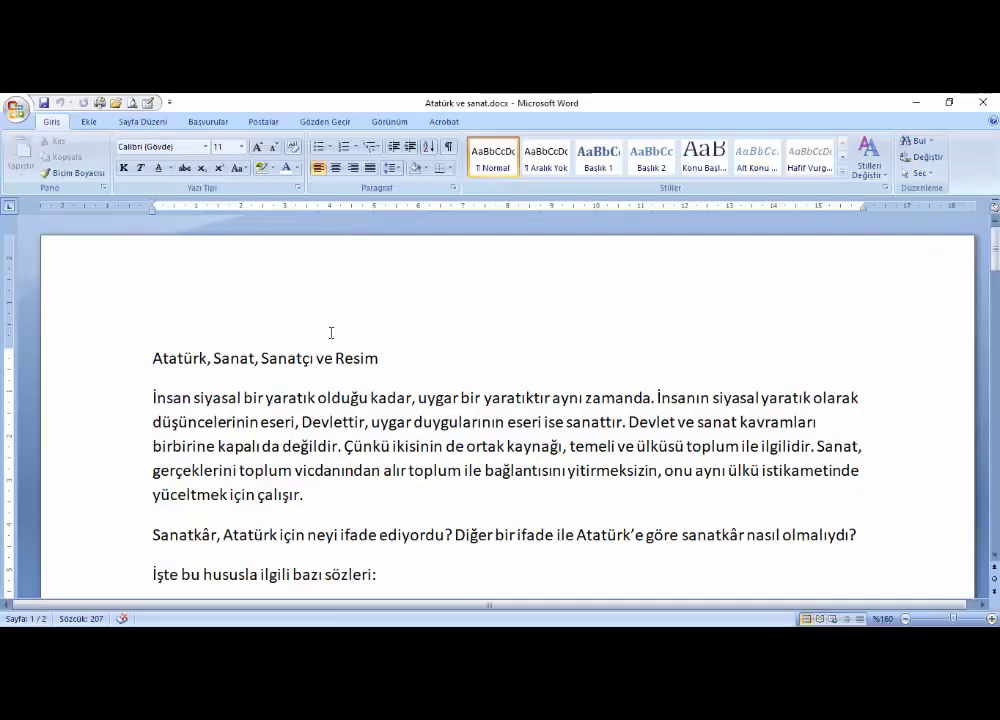
# - Zoom the page in, then back out to 120%
pyautogui.click(377, 400)
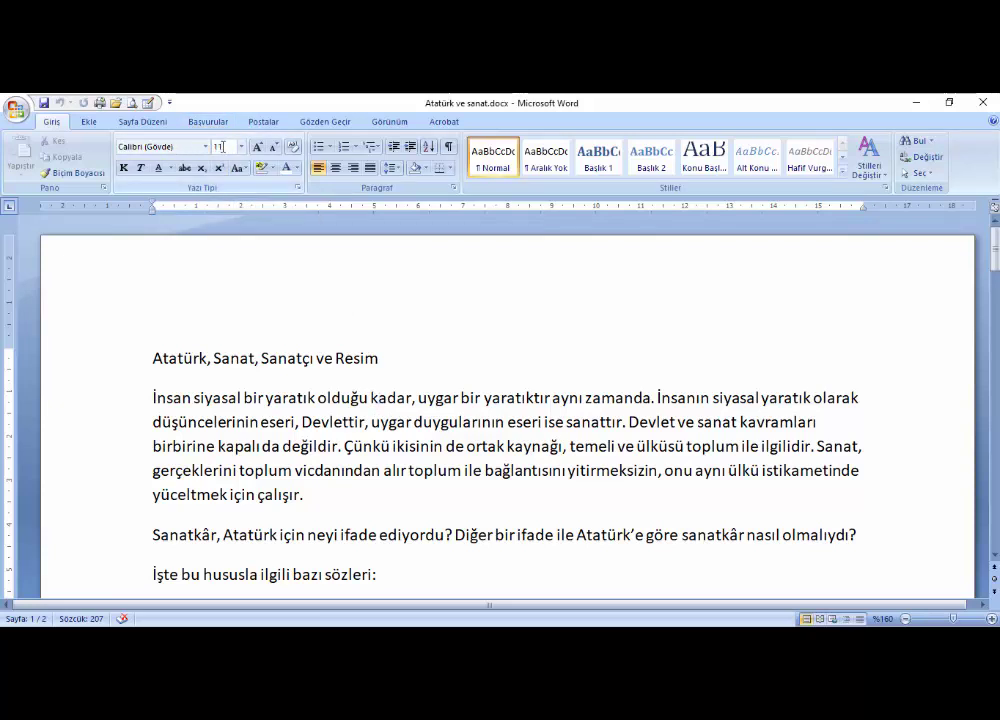
pyautogui.click(991, 619)
pyautogui.click(991, 619)
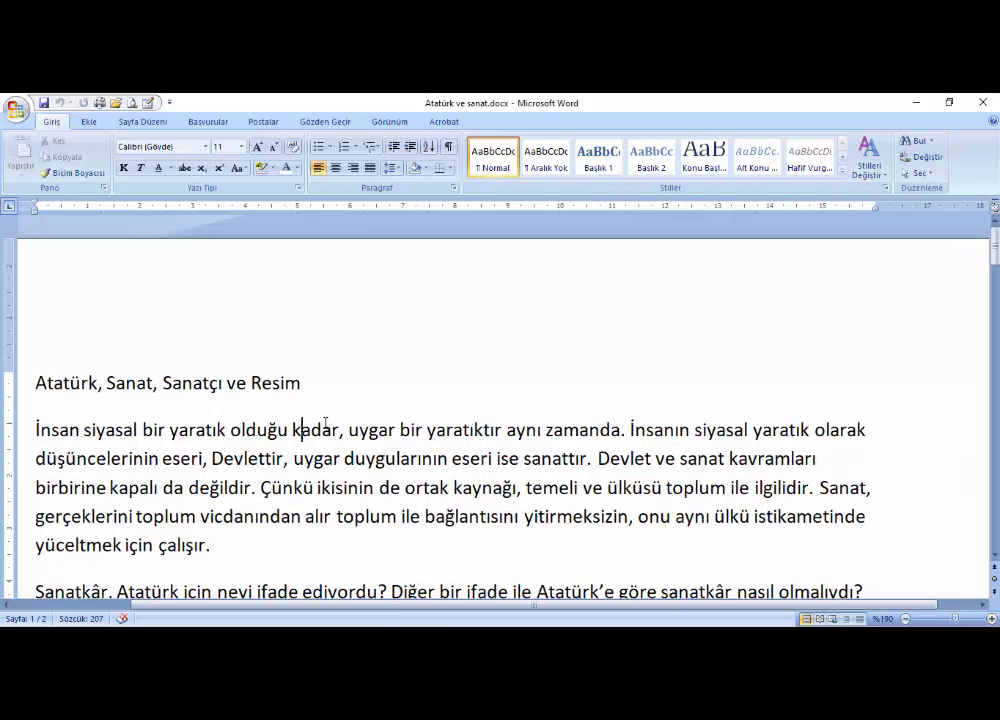
pyautogui.click(905, 619)
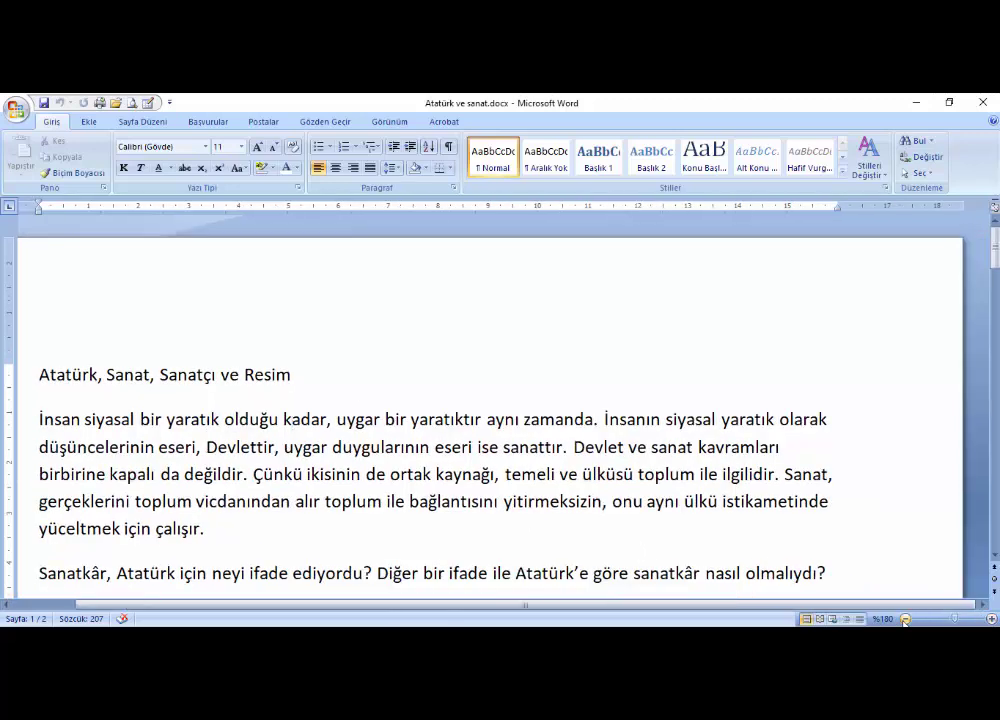
pyautogui.click(905, 619)
pyautogui.click(905, 619)
pyautogui.click(905, 619)
pyautogui.click(905, 619)
pyautogui.click(905, 619)
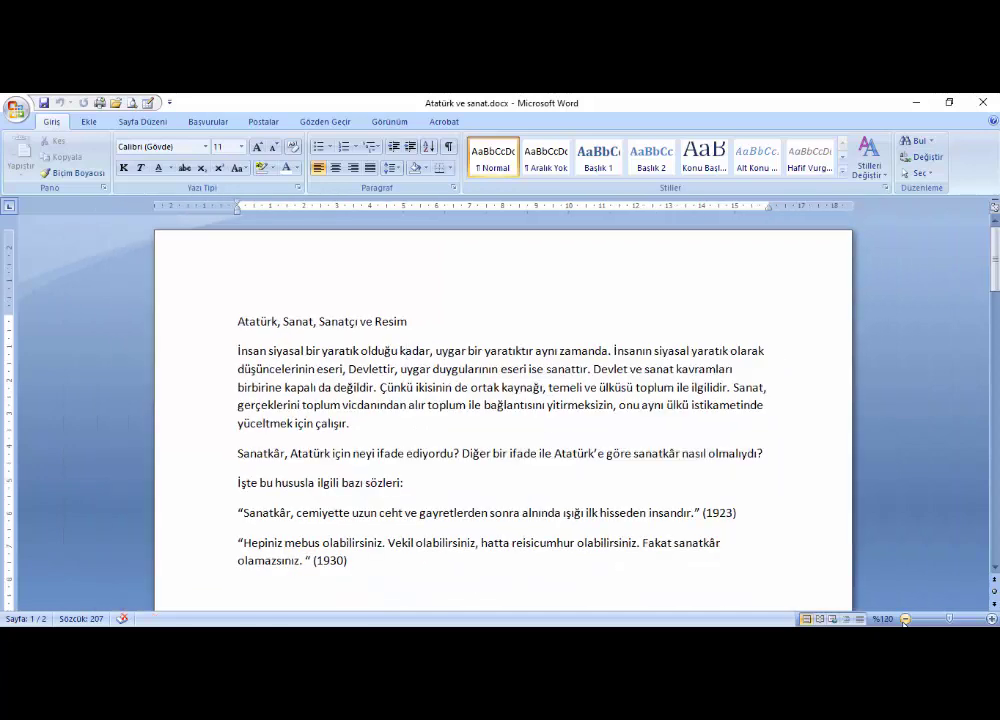
pyautogui.click(905, 619)
pyautogui.click(905, 619)
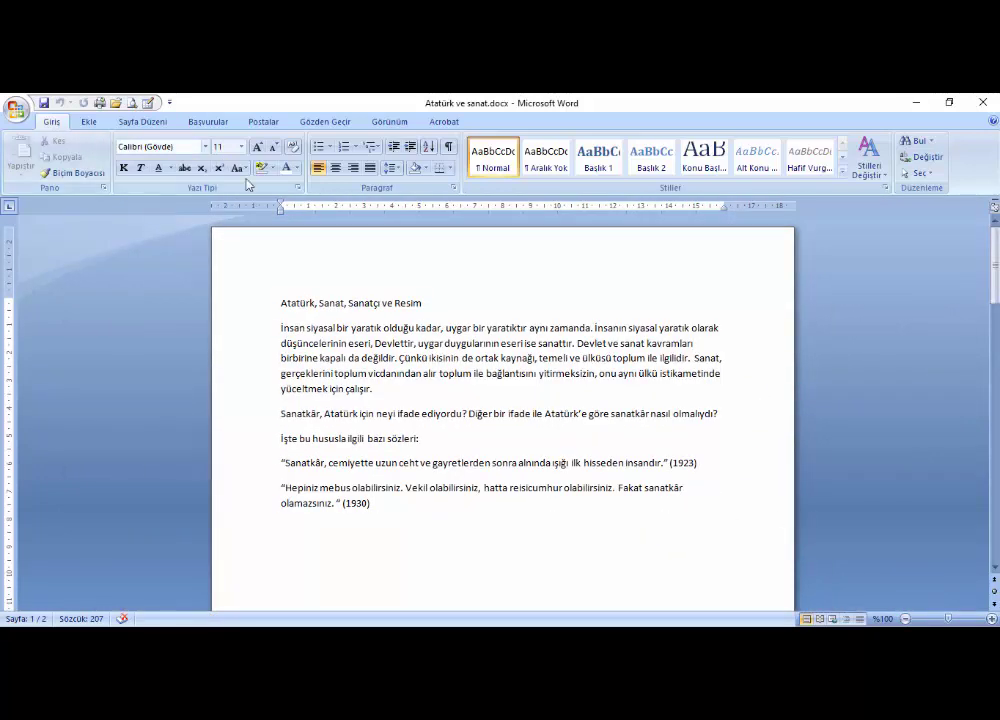
# - Check the first paragraph's font size, then zoom the page in to 150%
pyautogui.click(419, 331)
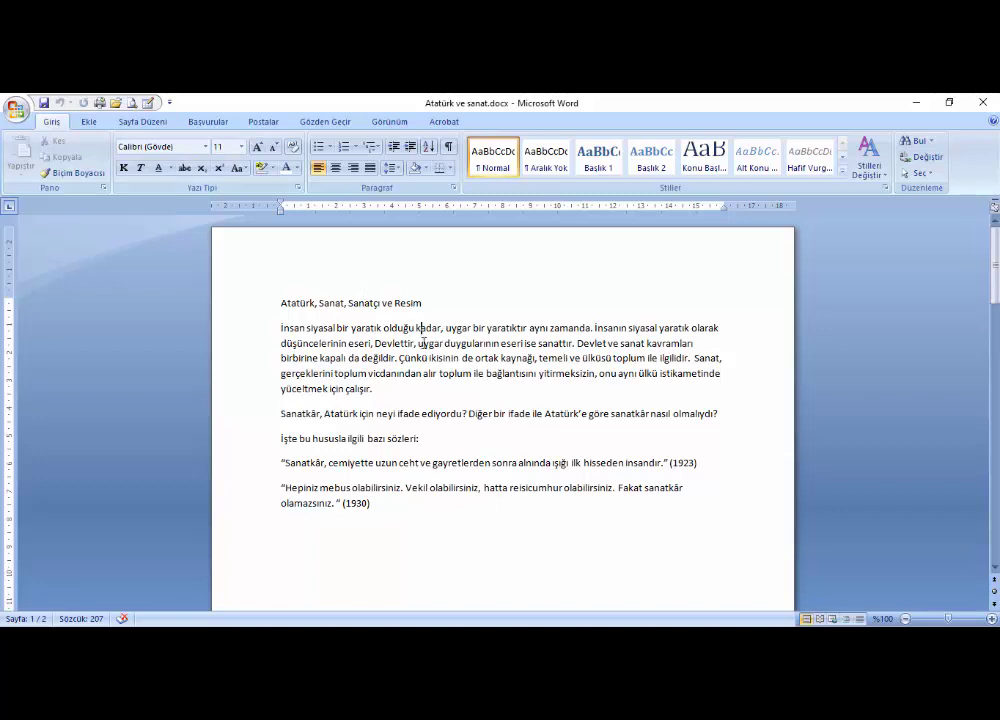
pyautogui.click(226, 147)
pyautogui.click(993, 620)
pyautogui.click(993, 620)
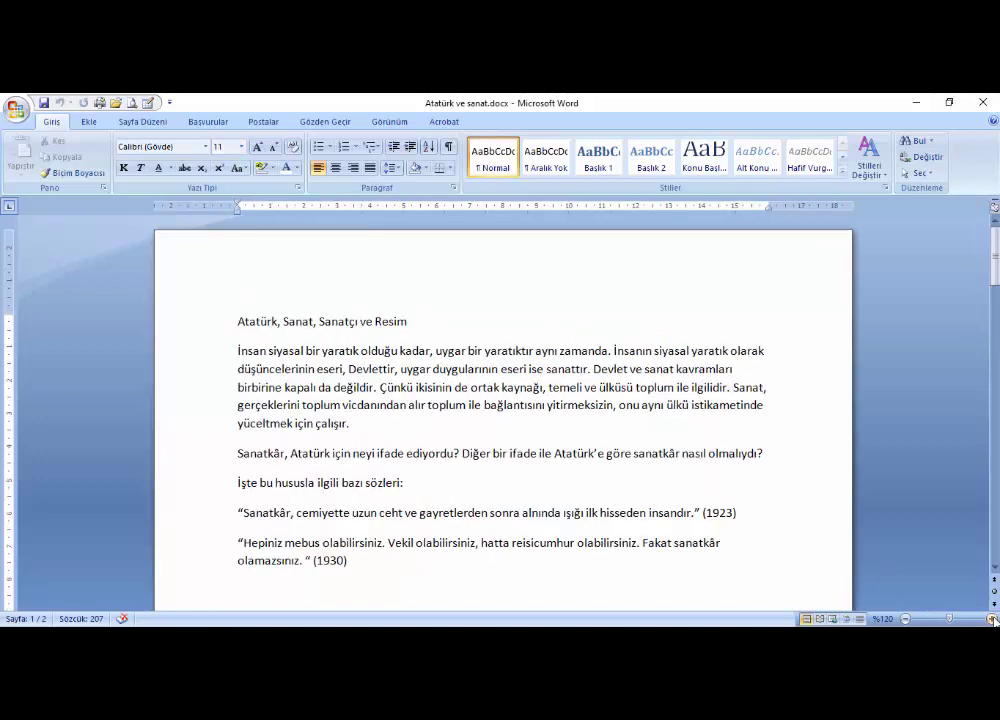
pyautogui.click(993, 620)
pyautogui.click(993, 620)
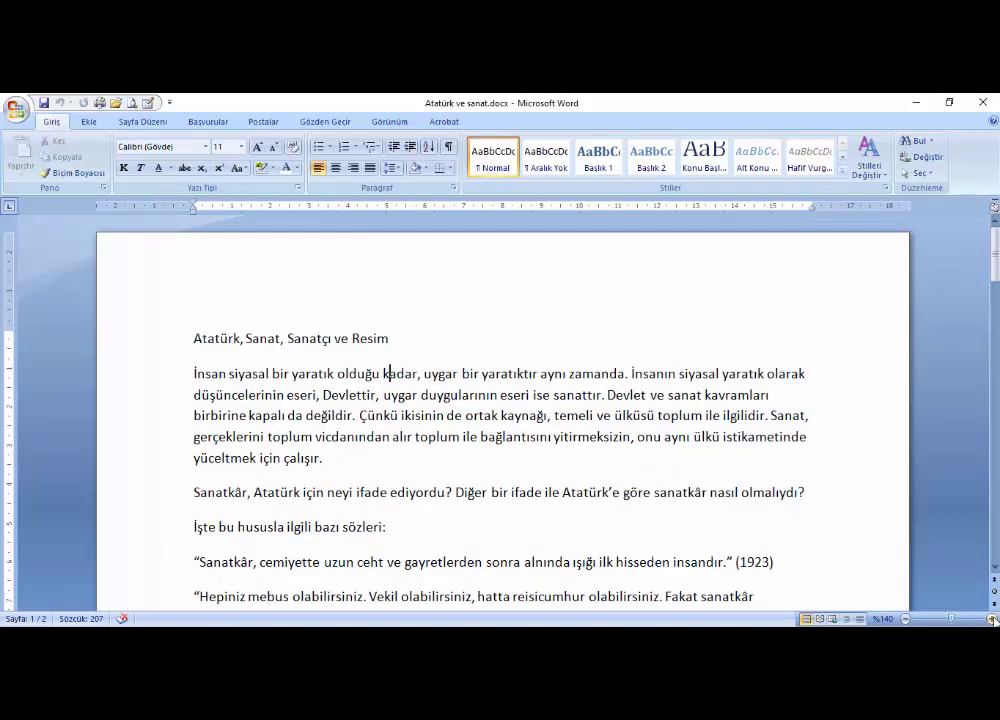
pyautogui.click(993, 620)
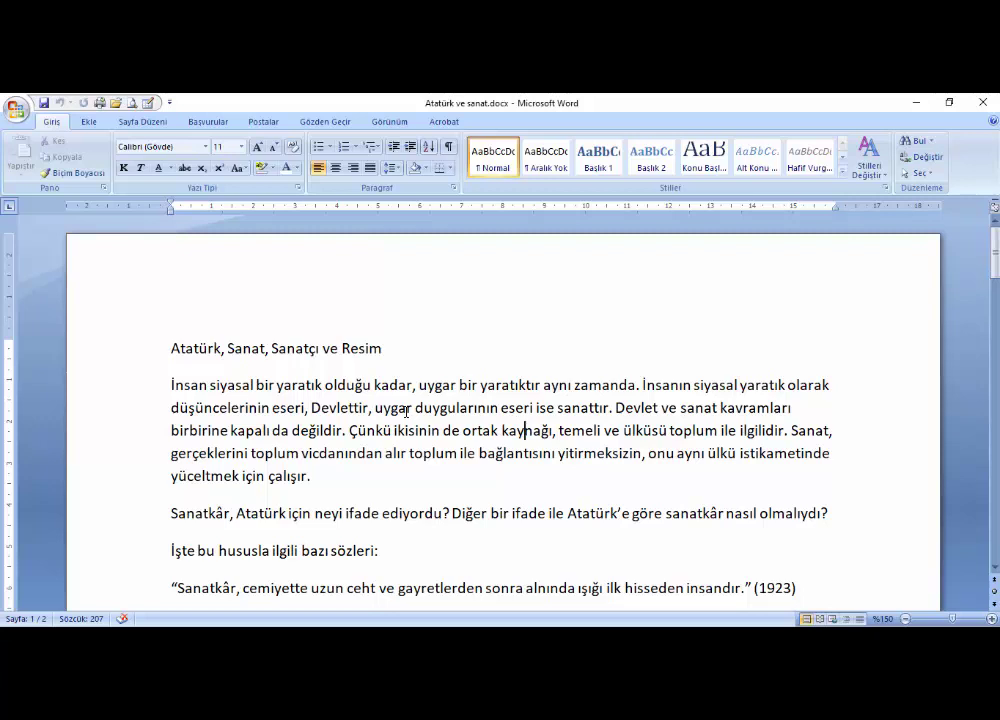
# - Copy the line 'İşte bu hususla ilgili bazı sözleri:'
pyautogui.scroll(-1, 343, 456)
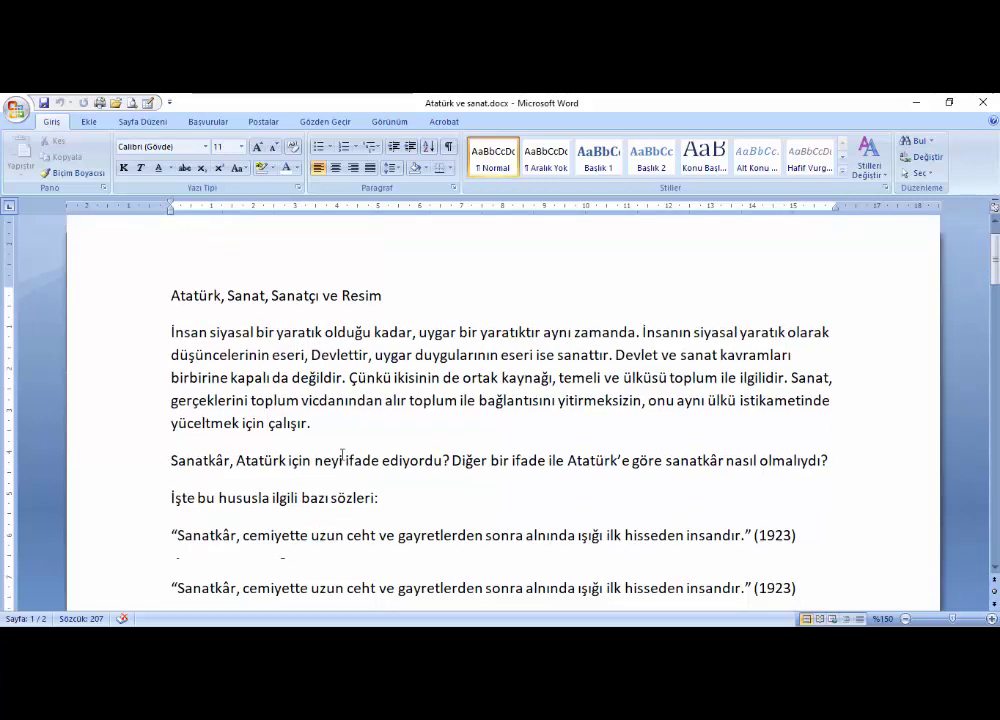
pyautogui.scroll(-1, 343, 456)
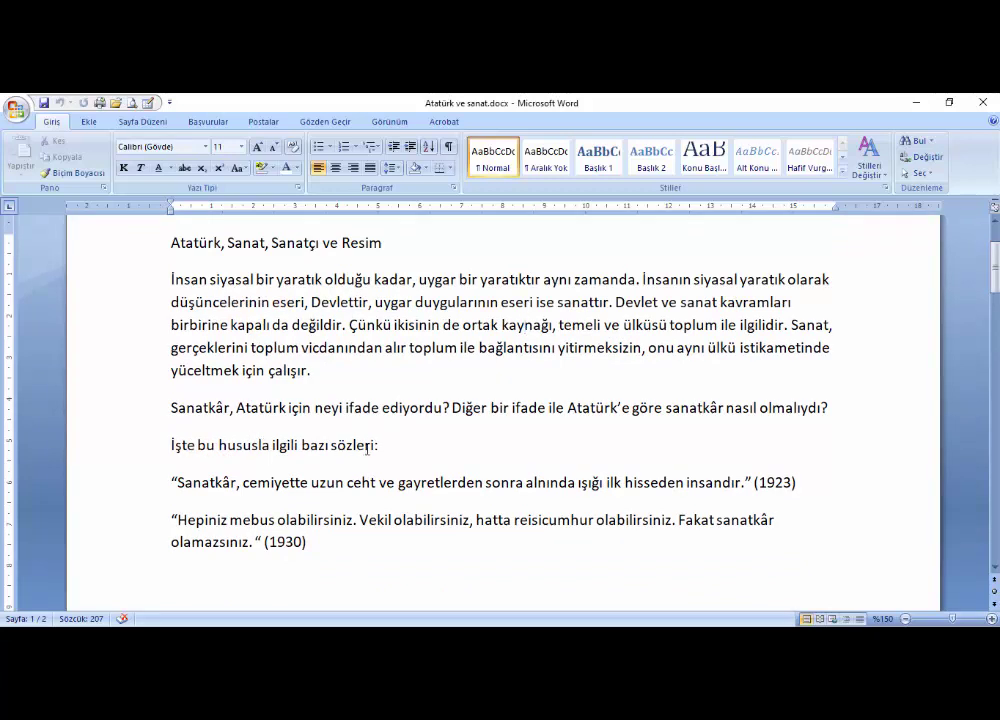
pyautogui.moveTo(391, 446); pyautogui.dragTo(194, 448)
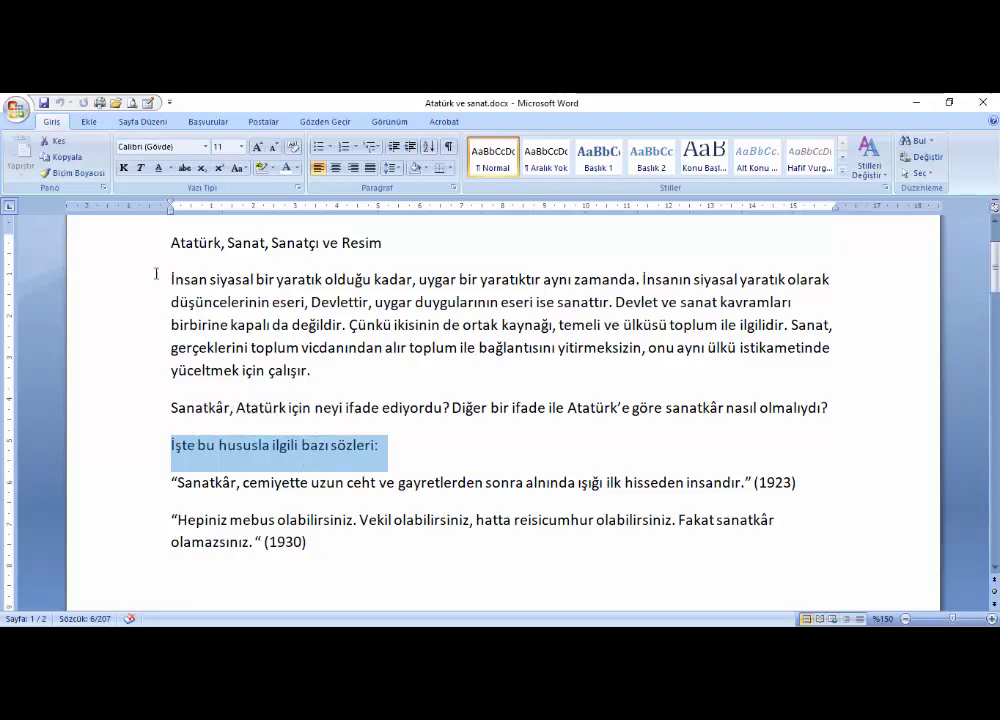
pyautogui.click(70, 158)
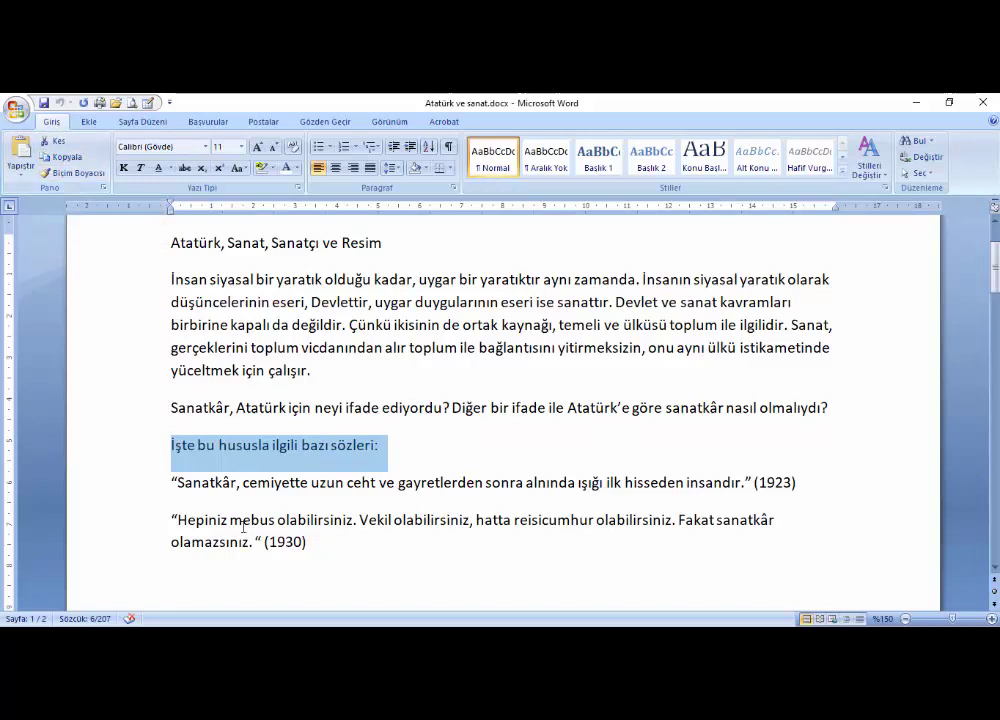
# - Paste the line below the 1930 quote, then cut it back out
pyautogui.scroll(-4, 216, 432)
pyautogui.click(212, 326)
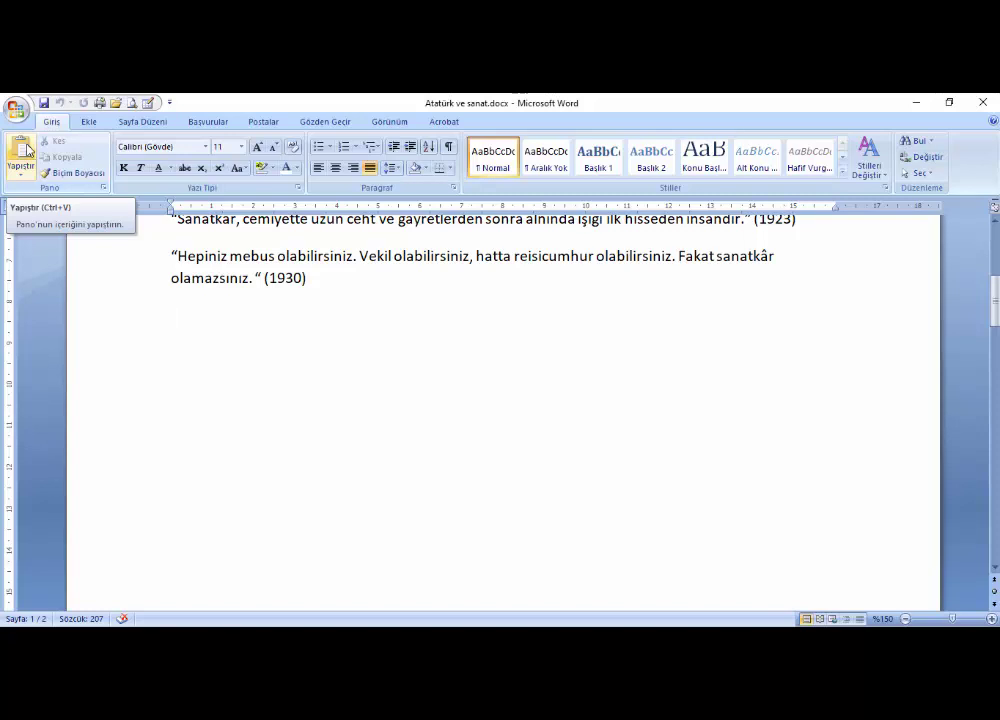
pyautogui.click(24, 152)
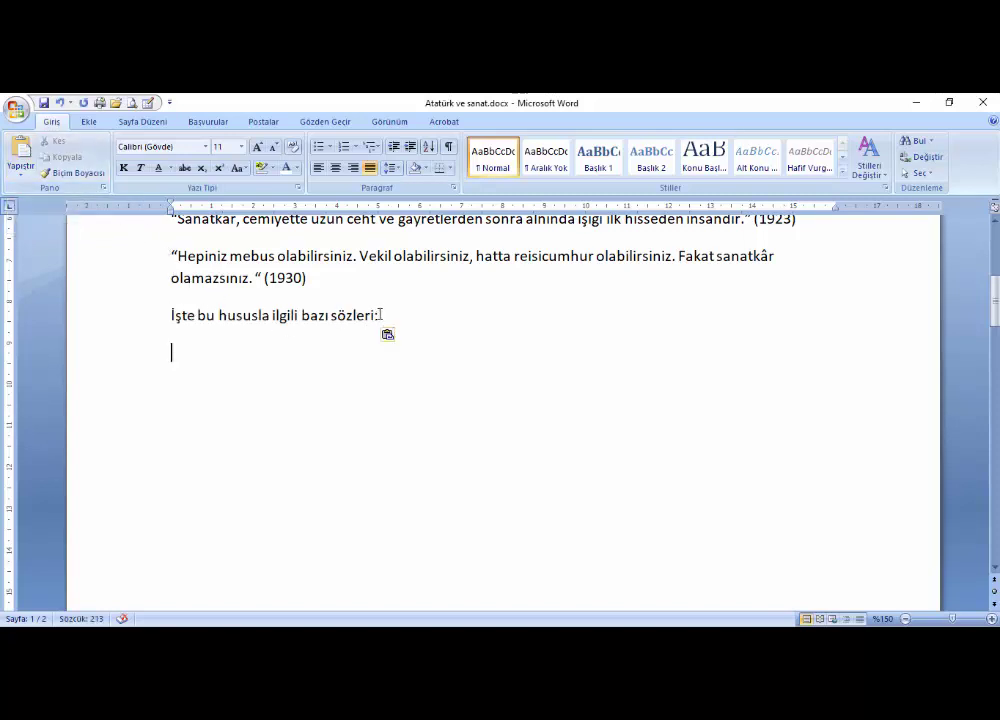
pyautogui.moveTo(380, 316); pyautogui.dragTo(146, 311)
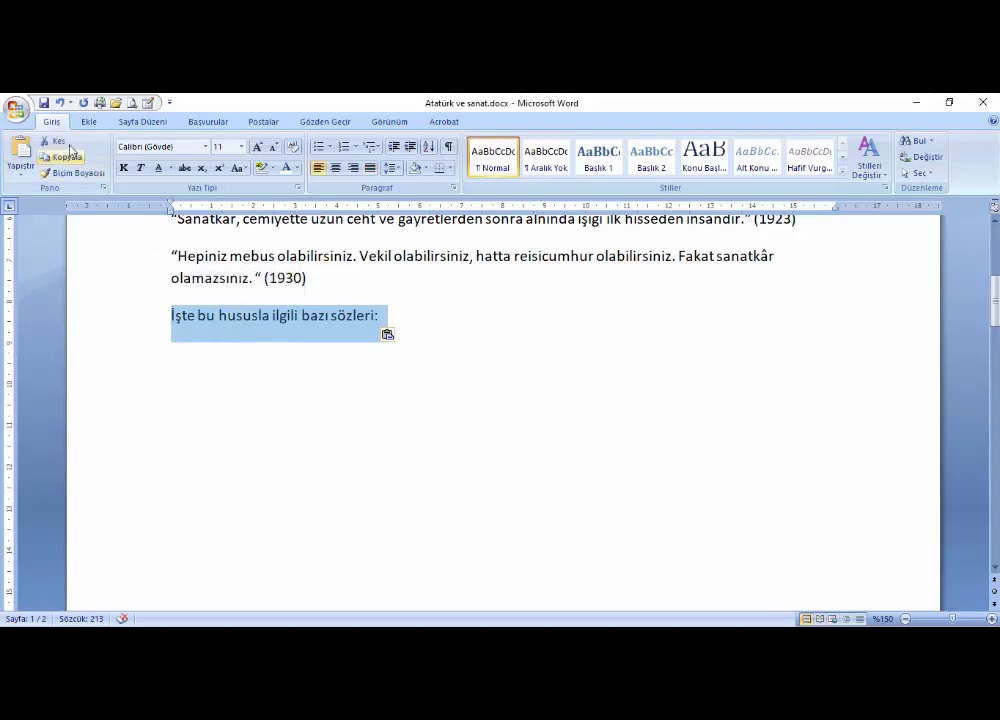
pyautogui.click(60, 145)
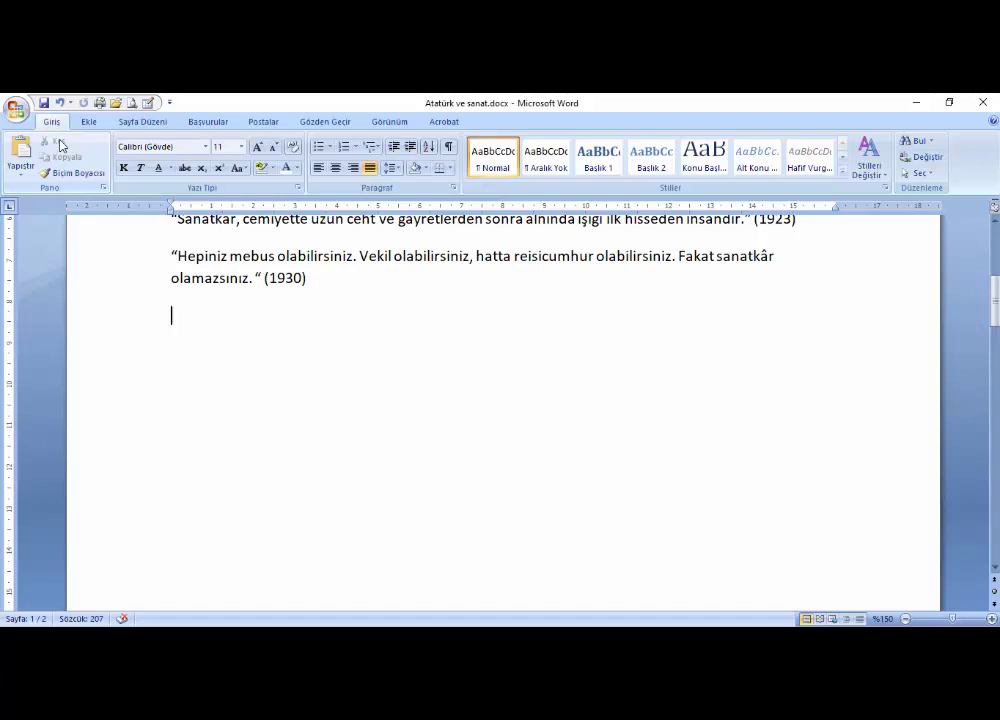
pyautogui.click(174, 350)
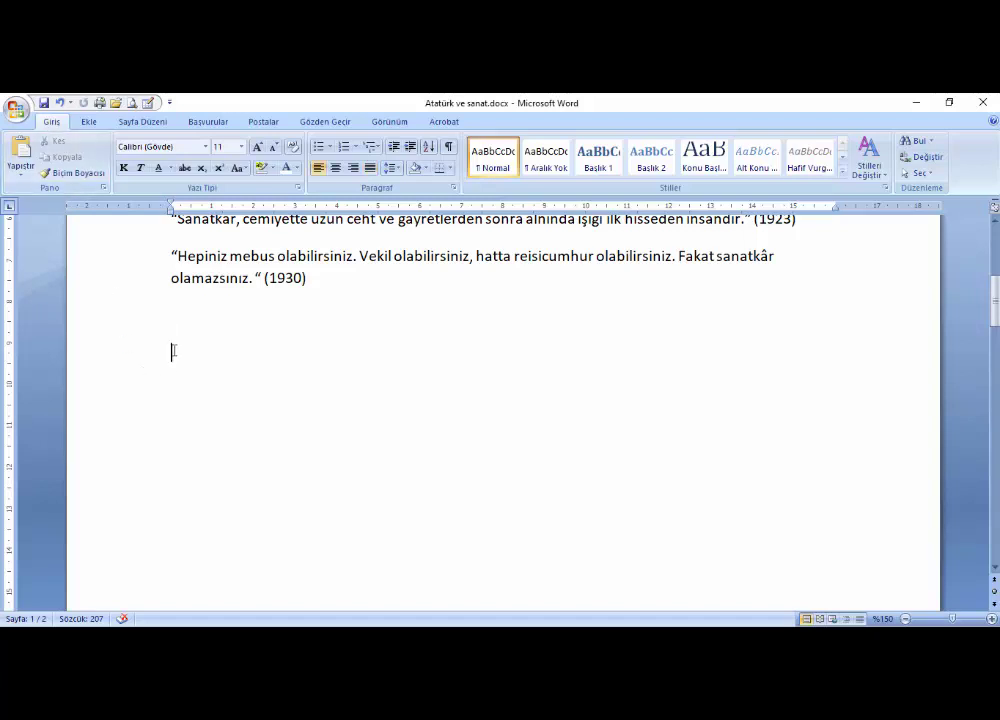
pyautogui.click(20, 150)
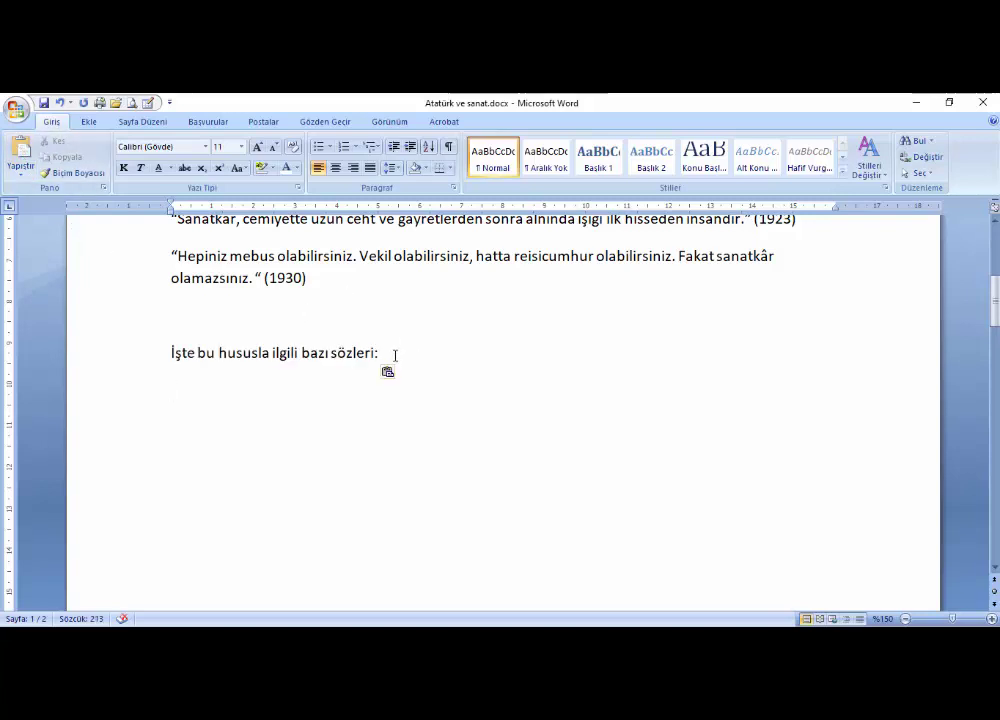
pyautogui.moveTo(392, 353); pyautogui.dragTo(166, 352)
pyautogui.hotkey('ctrl', 'c')
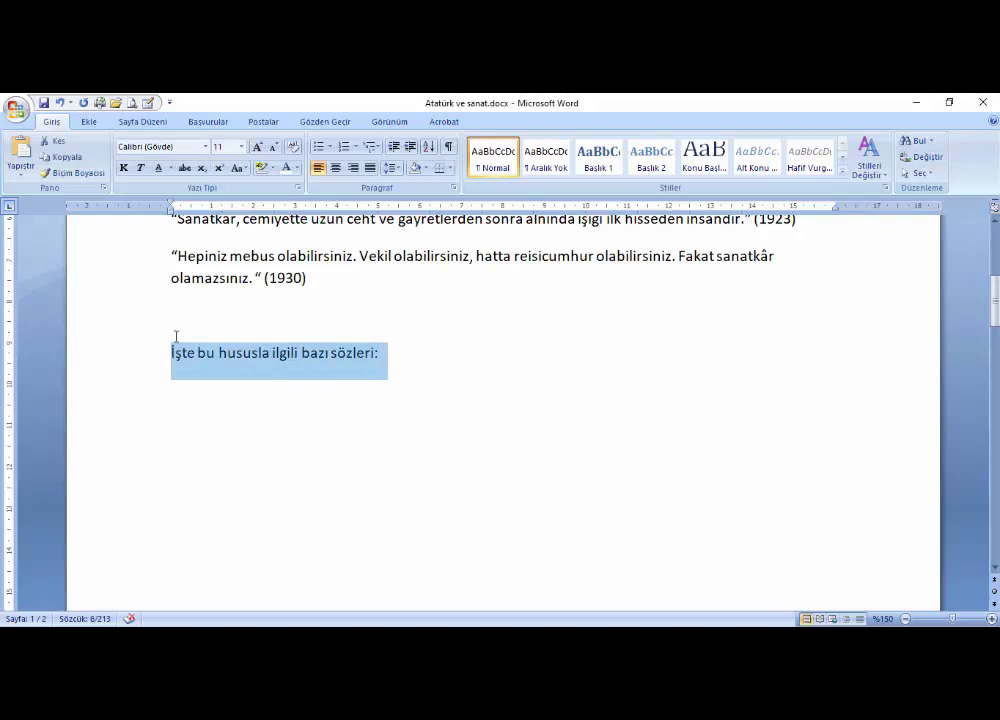
pyautogui.click(184, 329)
pyautogui.hotkey('ctrl', 'v')
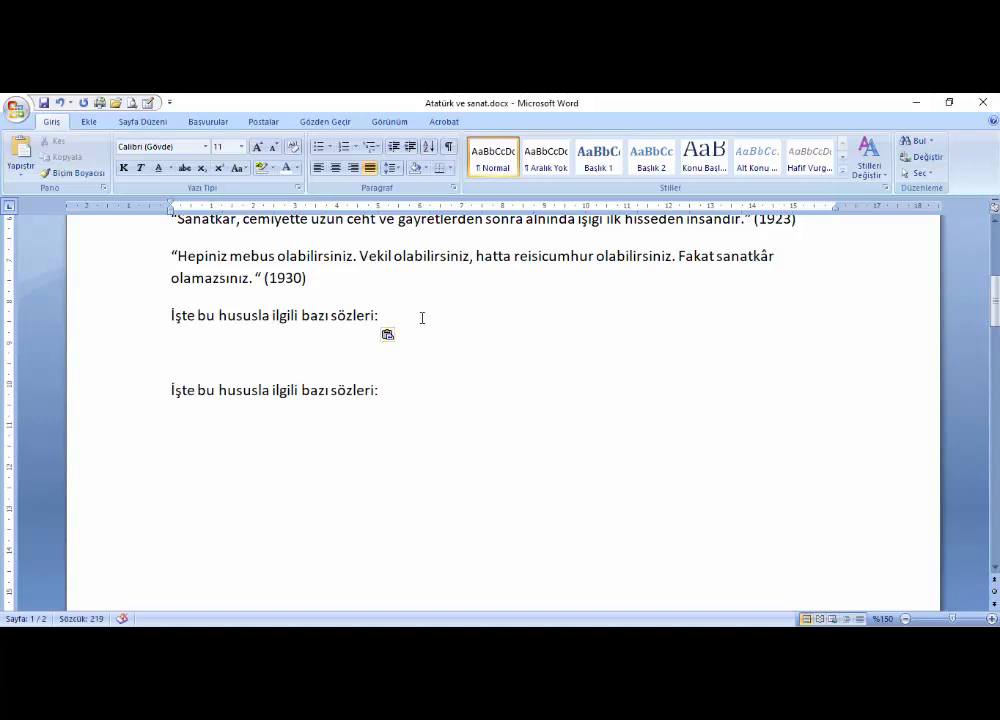
pyautogui.moveTo(422, 316); pyautogui.dragTo(162, 318)
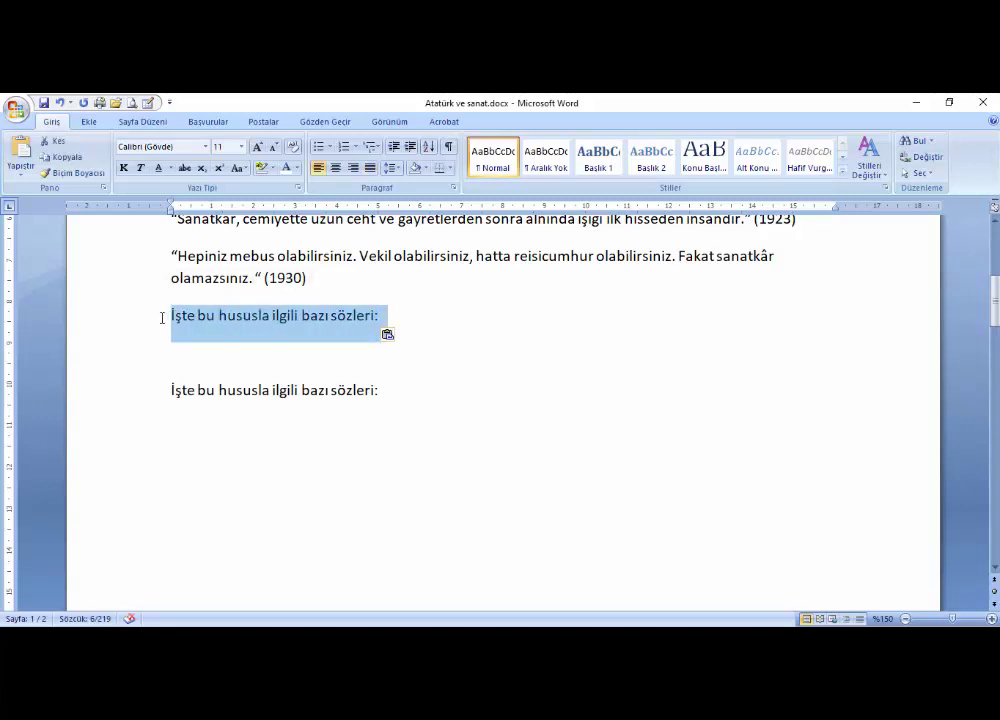
pyautogui.press('Delete')
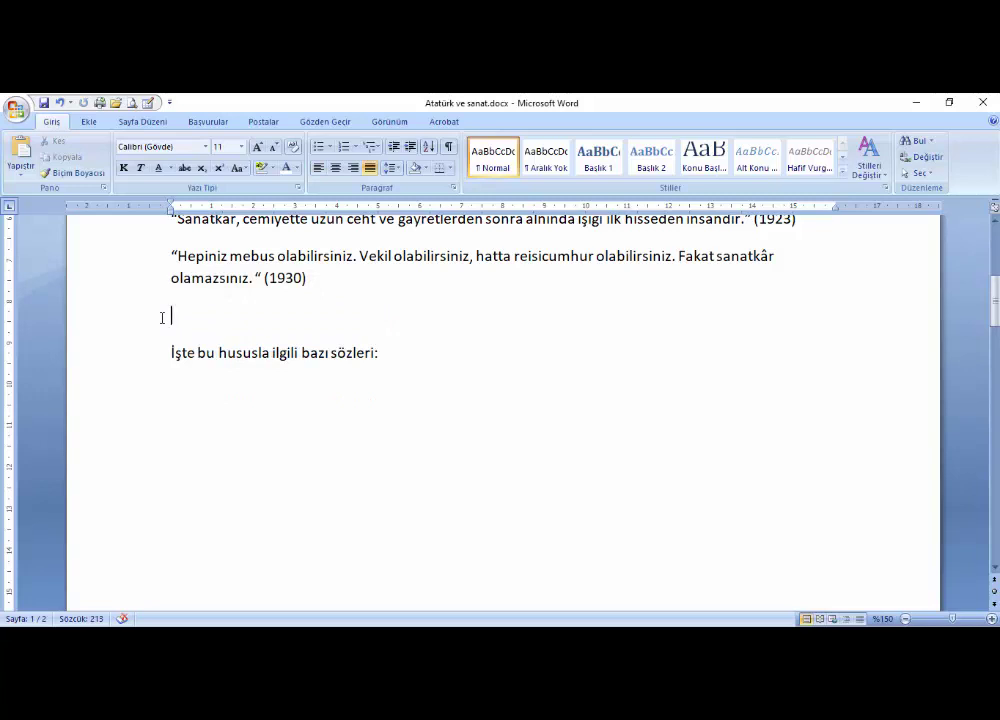
pyautogui.click(187, 390)
pyautogui.hotkey('ctrl', 'v')
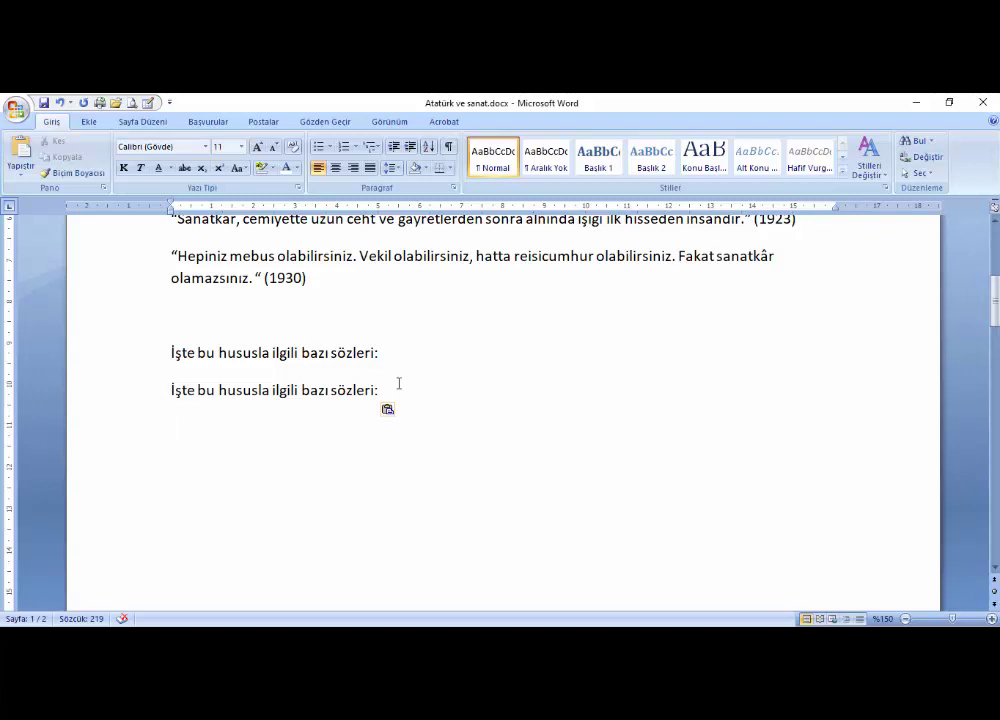
pyautogui.hotkey('ctrl', 'z')
pyautogui.hotkey('ctrl', 'z')
pyautogui.hotkey('ctrl', 'y')
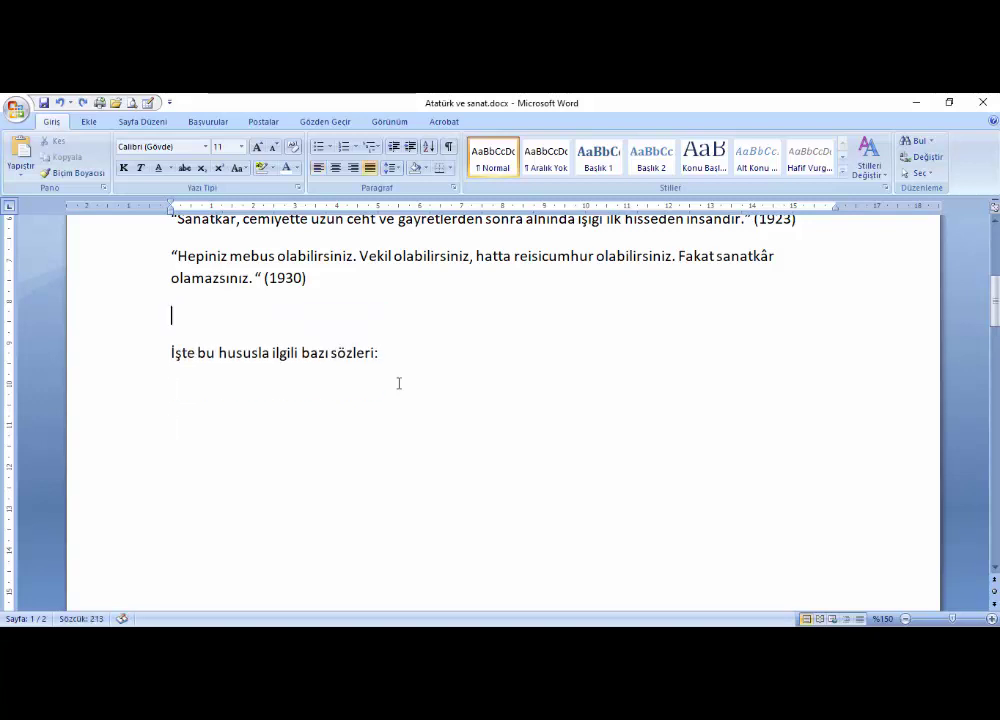
pyautogui.hotkey('ctrl', 'z')
pyautogui.hotkey('ctrl', 'z')
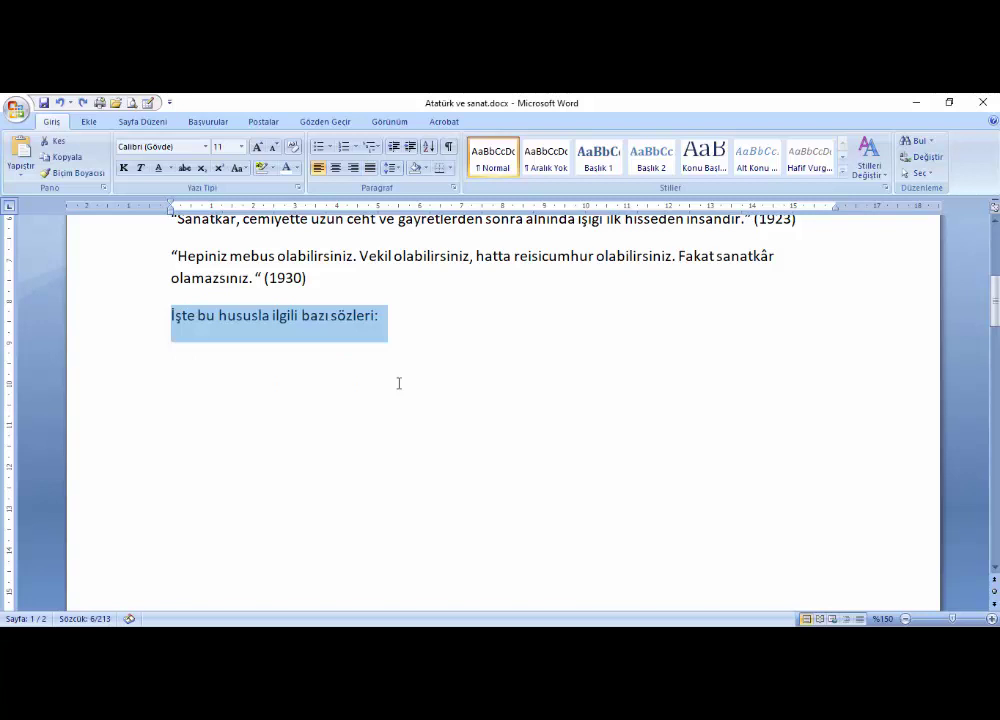
pyautogui.hotkey('ctrl', 'z')
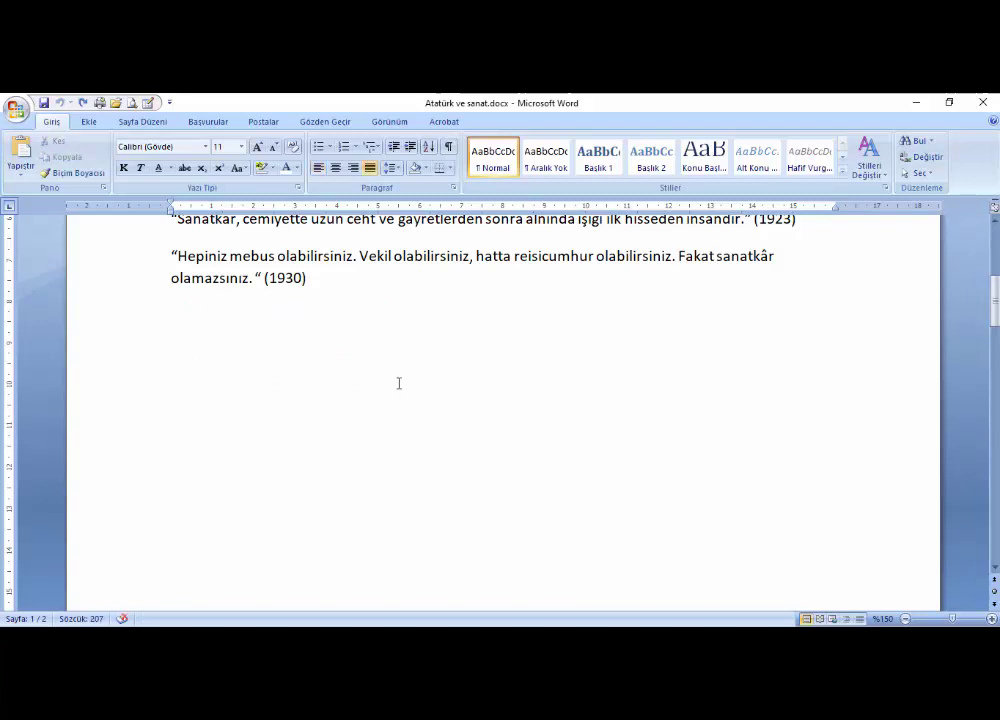
pyautogui.hotkey('ctrl', 'y')
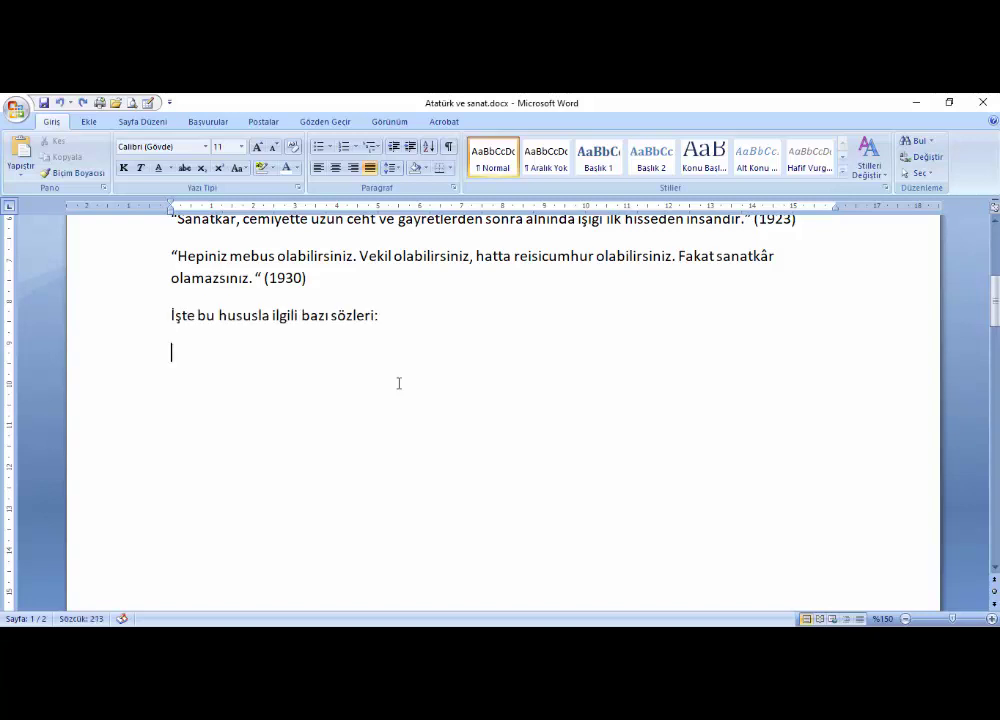
pyautogui.hotkey('ctrl', 'z')
pyautogui.hotkey('ctrl', 'y')
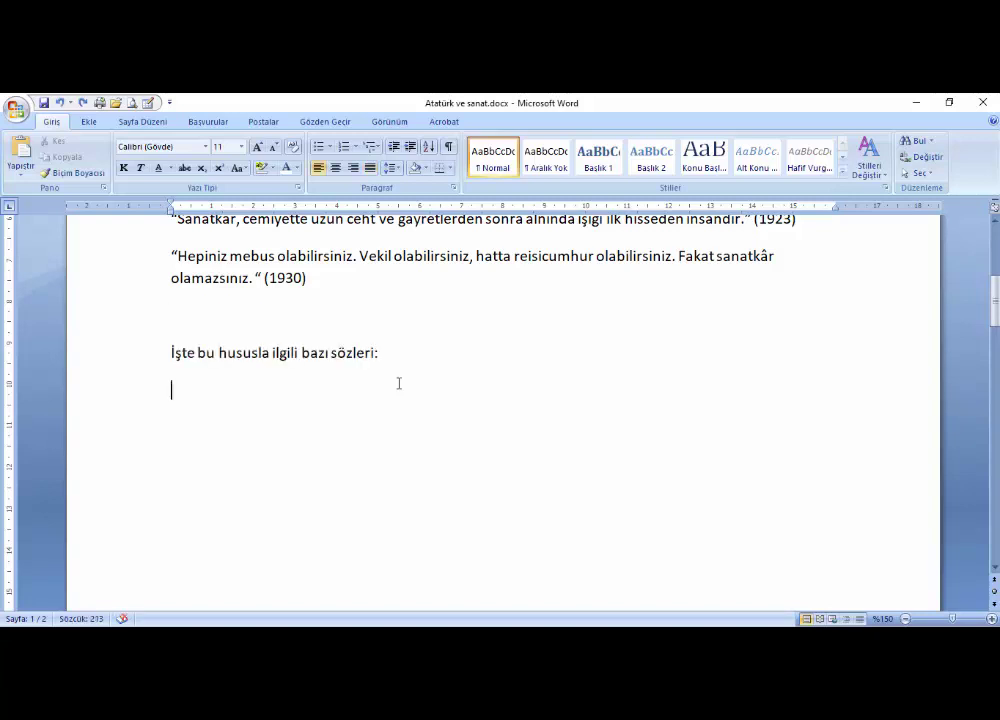
pyautogui.hotkey('ctrl', 'z')
pyautogui.hotkey('ctrl', 'z')
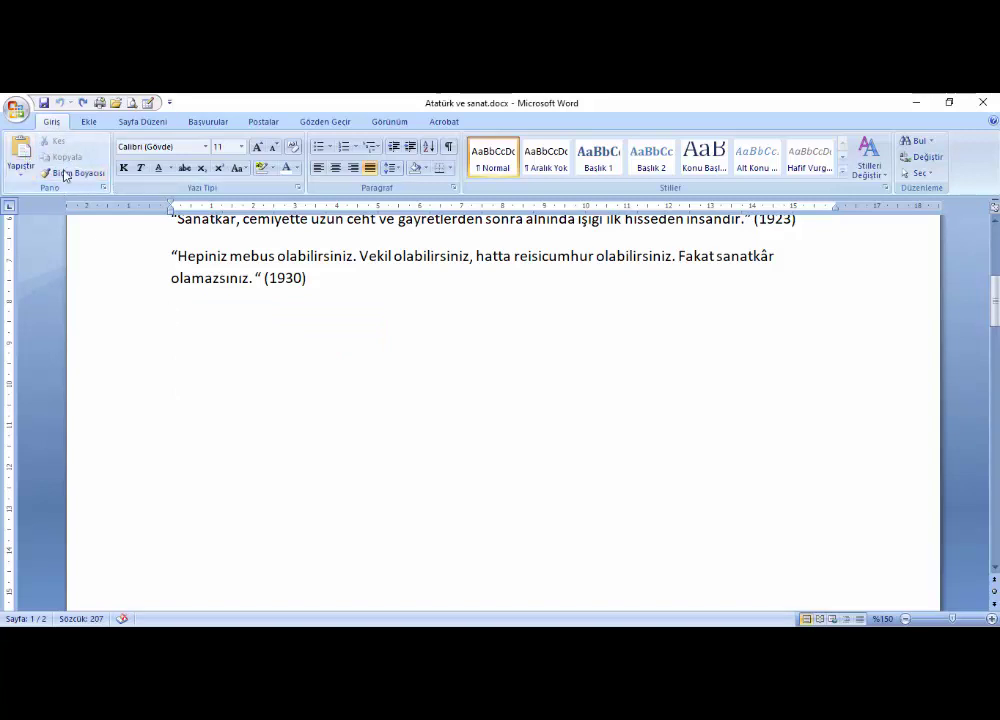
pyautogui.scroll(4, 243, 293)
pyautogui.scroll(2, 240, 280)
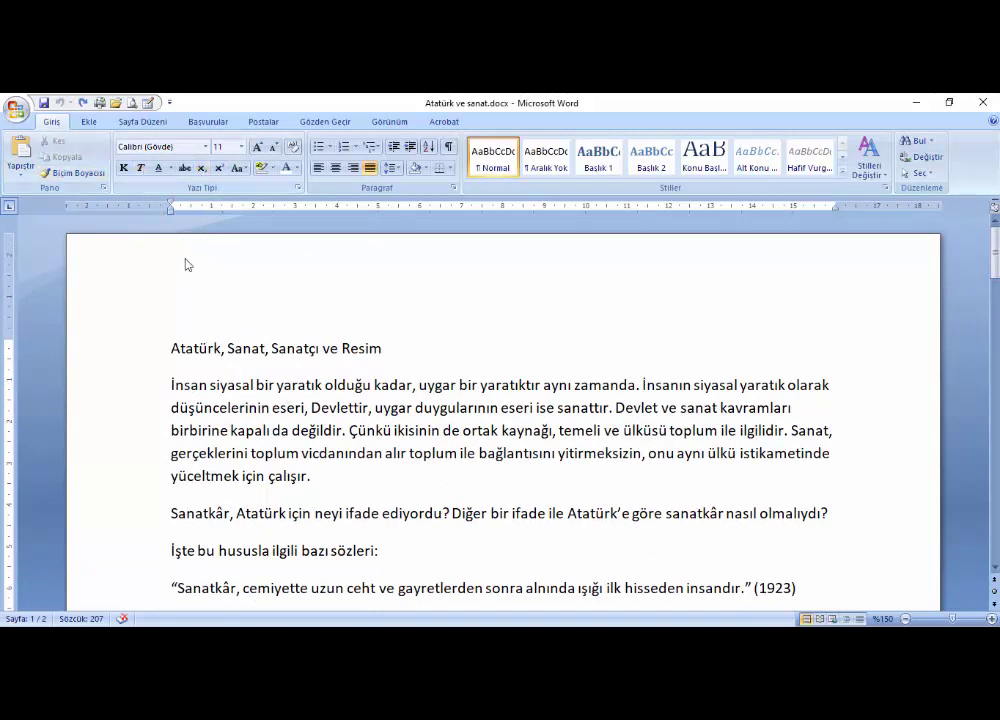
# - Select the title 'Atatürk, Sanat, Sanatçı ve Resim' and apply the Arial Narrow font
pyautogui.scroll(-1, 249, 294)
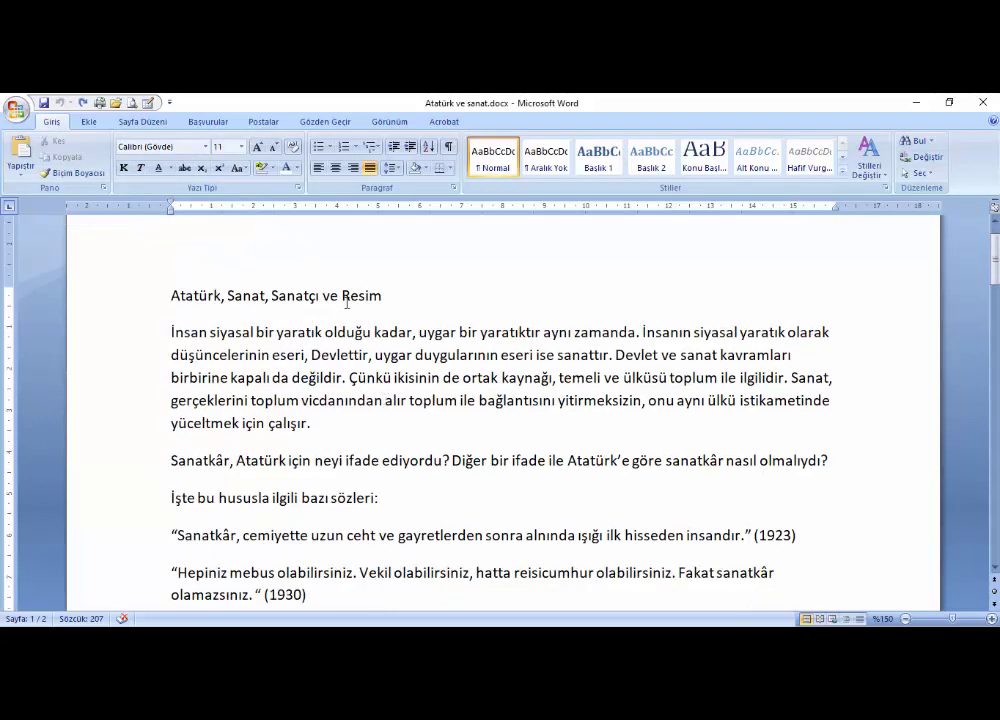
pyautogui.moveTo(384, 296); pyautogui.dragTo(172, 297)
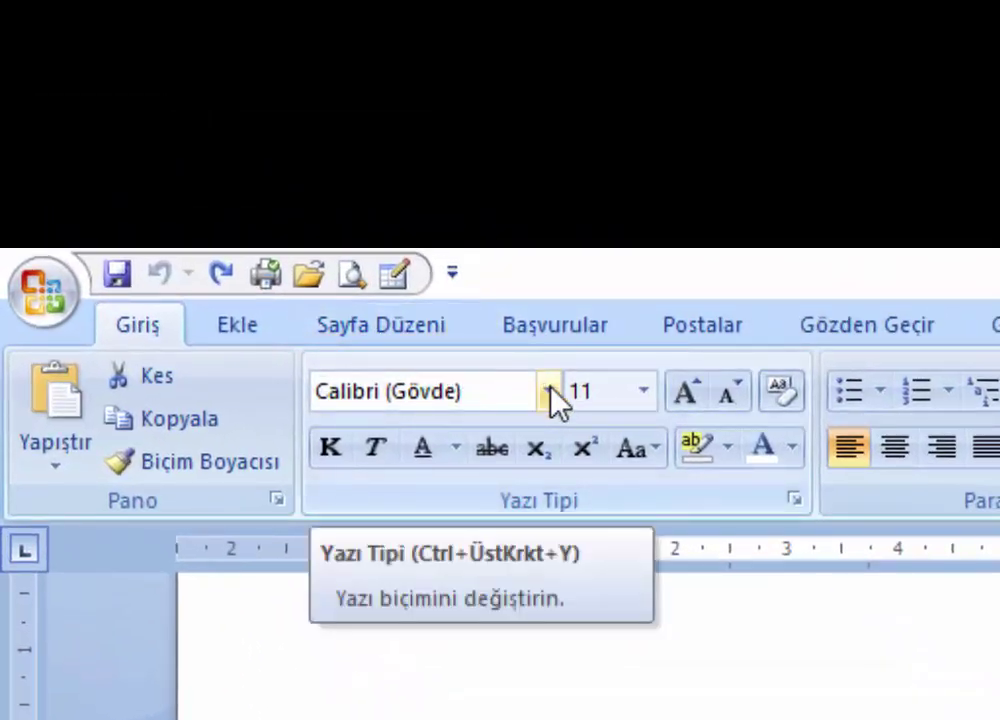
pyautogui.click(550, 392)
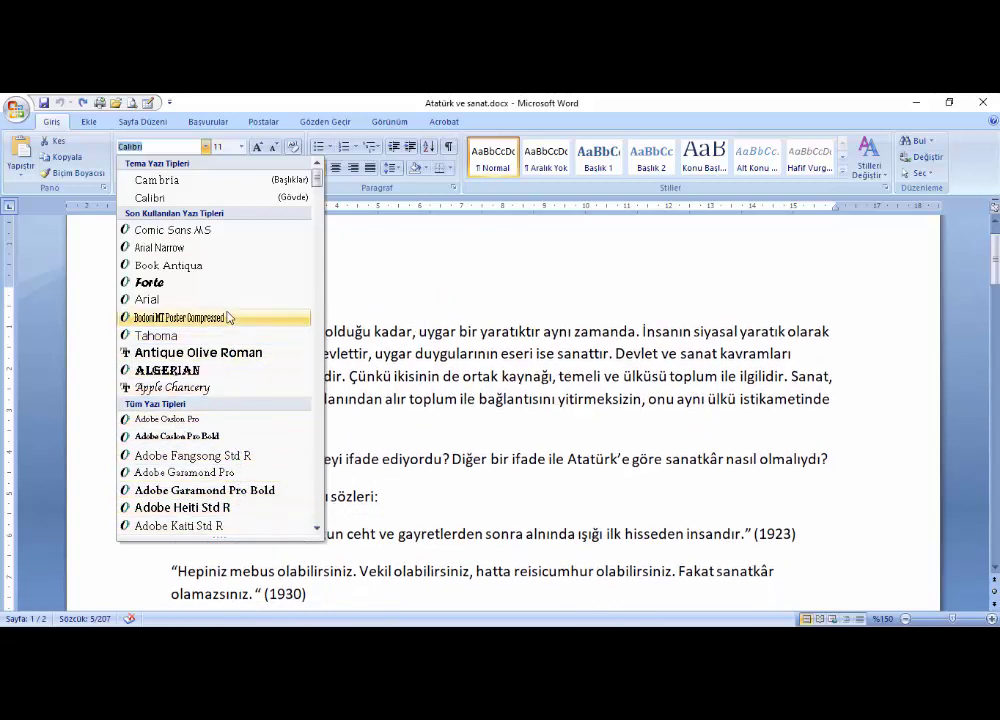
pyautogui.click(240, 252)
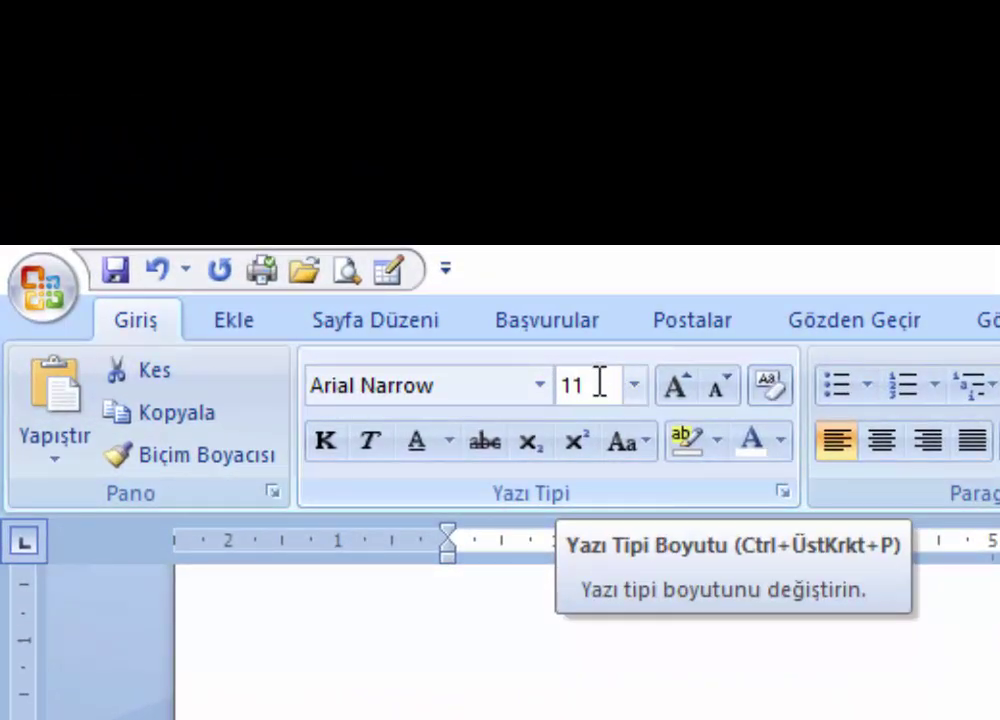
# - Set the title to 22 pt, grow it to 36 pt, then shrink it to 20 pt
pyautogui.click(634, 385)
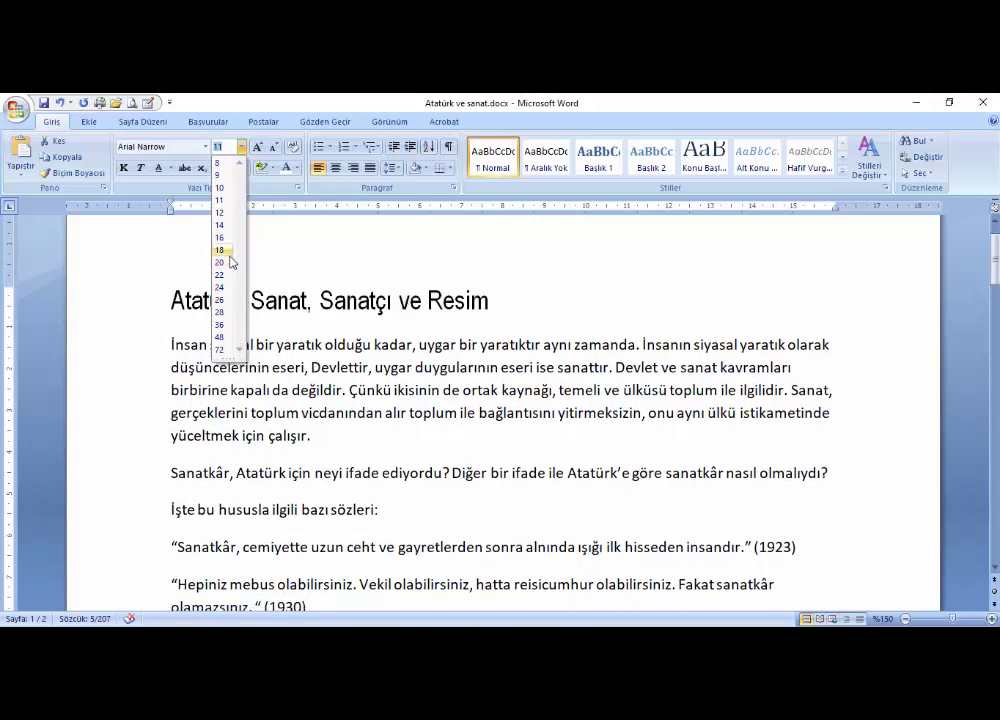
pyautogui.click(228, 275)
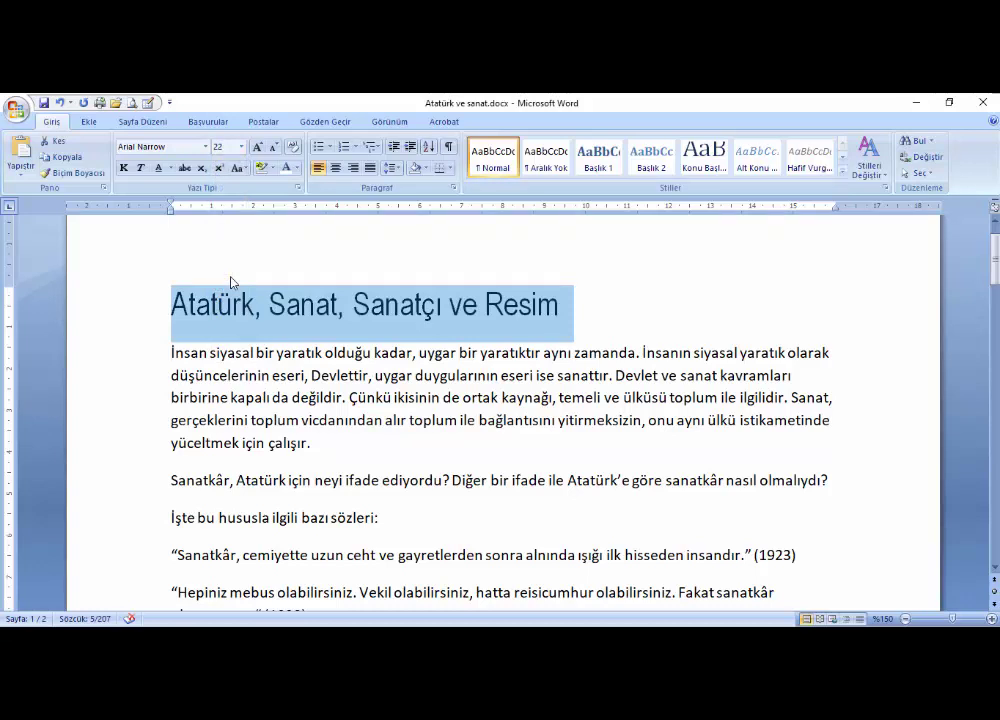
pyautogui.click(258, 149)
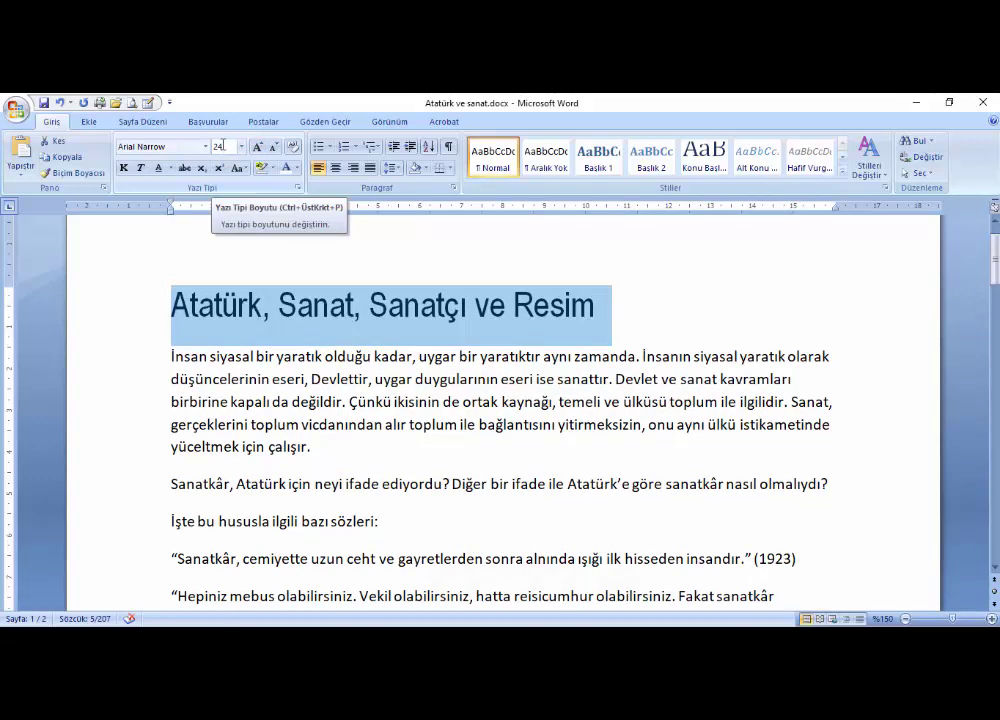
pyautogui.click(257, 150)
pyautogui.click(257, 150)
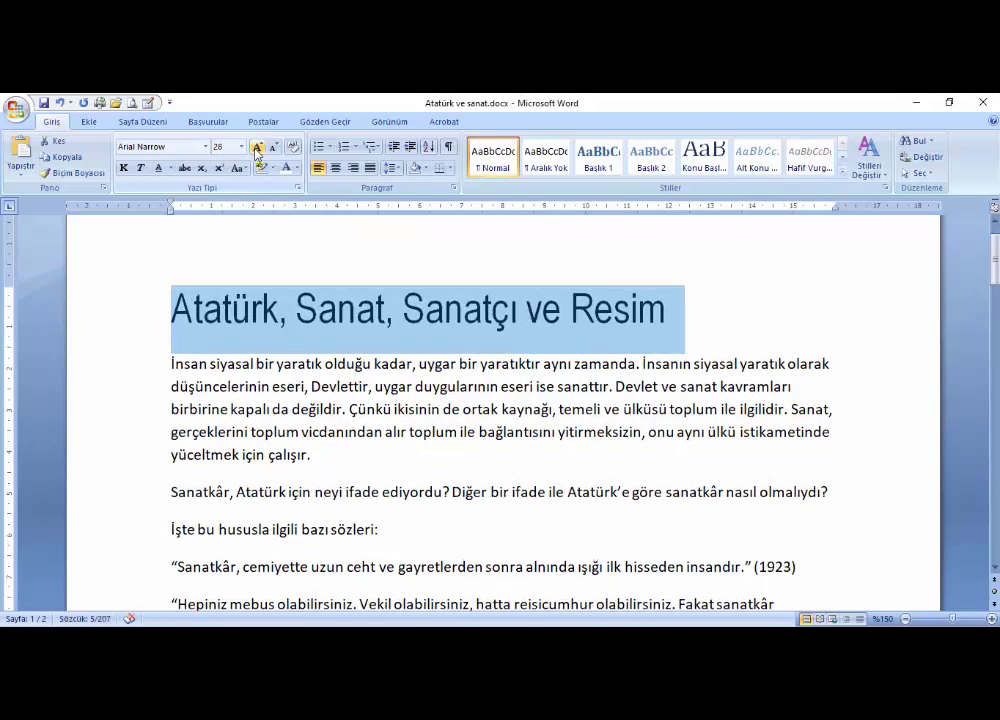
pyautogui.click(257, 150)
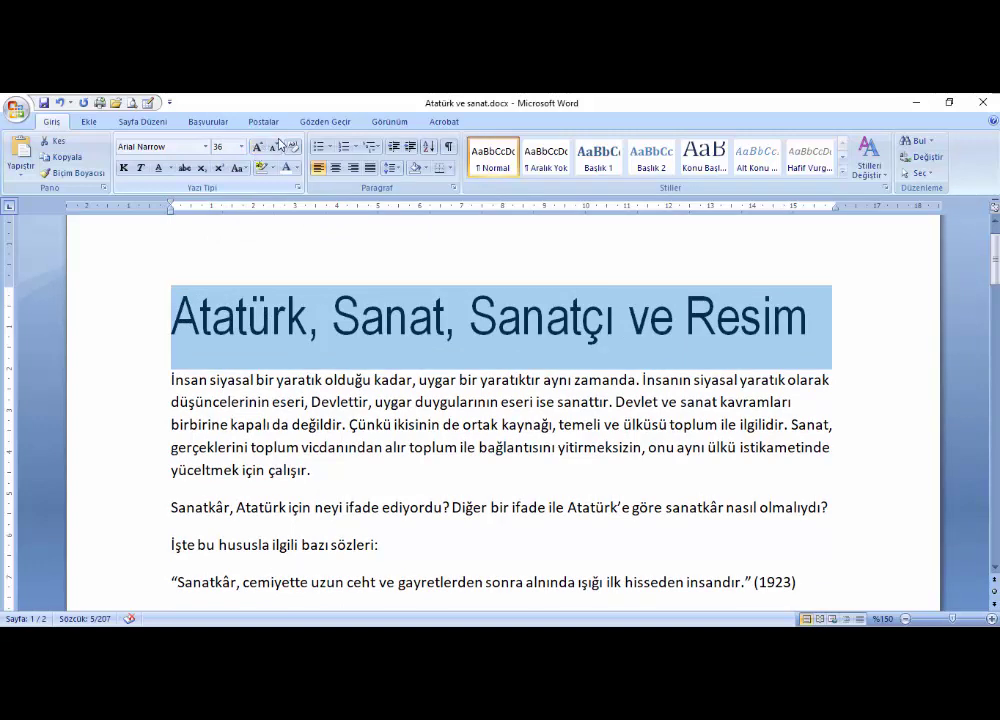
pyautogui.click(275, 148)
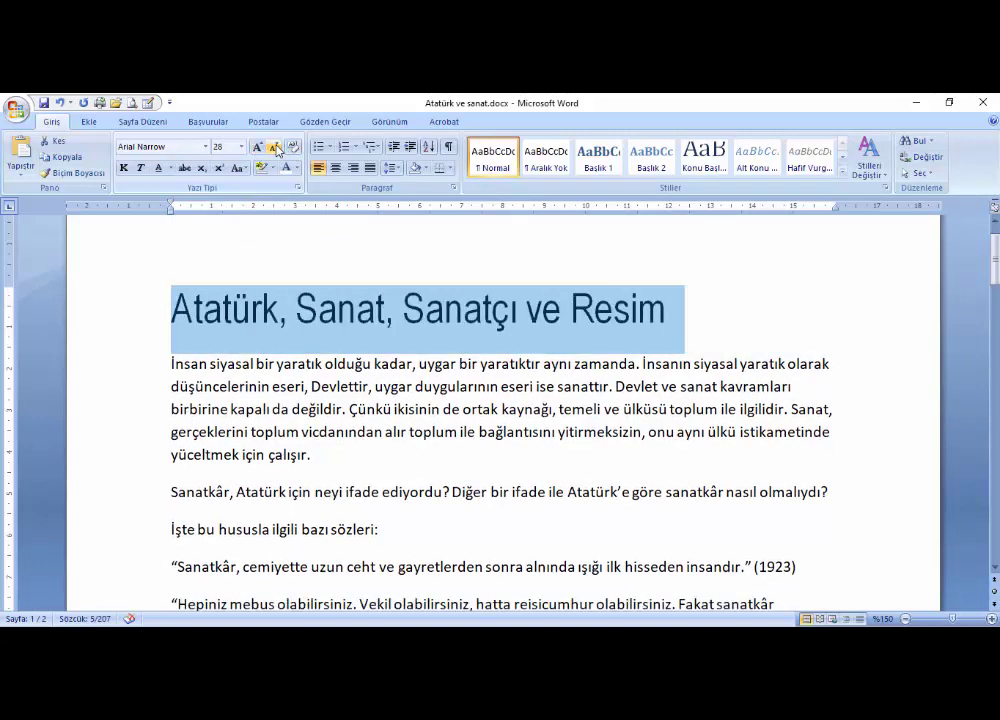
pyautogui.click(275, 148)
pyautogui.click(275, 148)
pyautogui.click(275, 148)
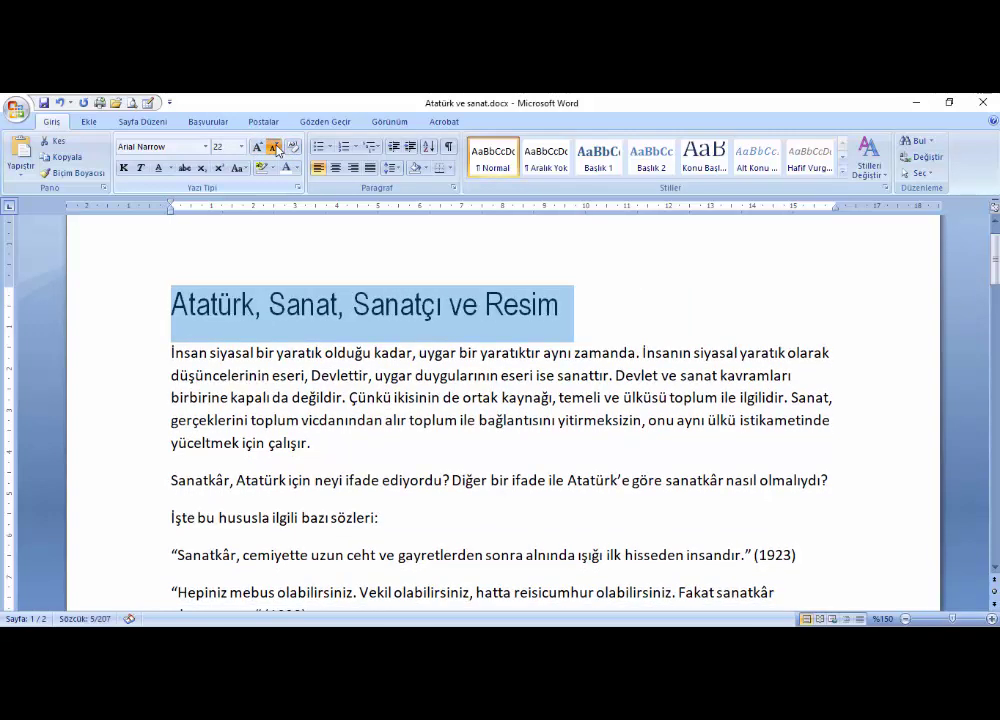
pyautogui.click(275, 148)
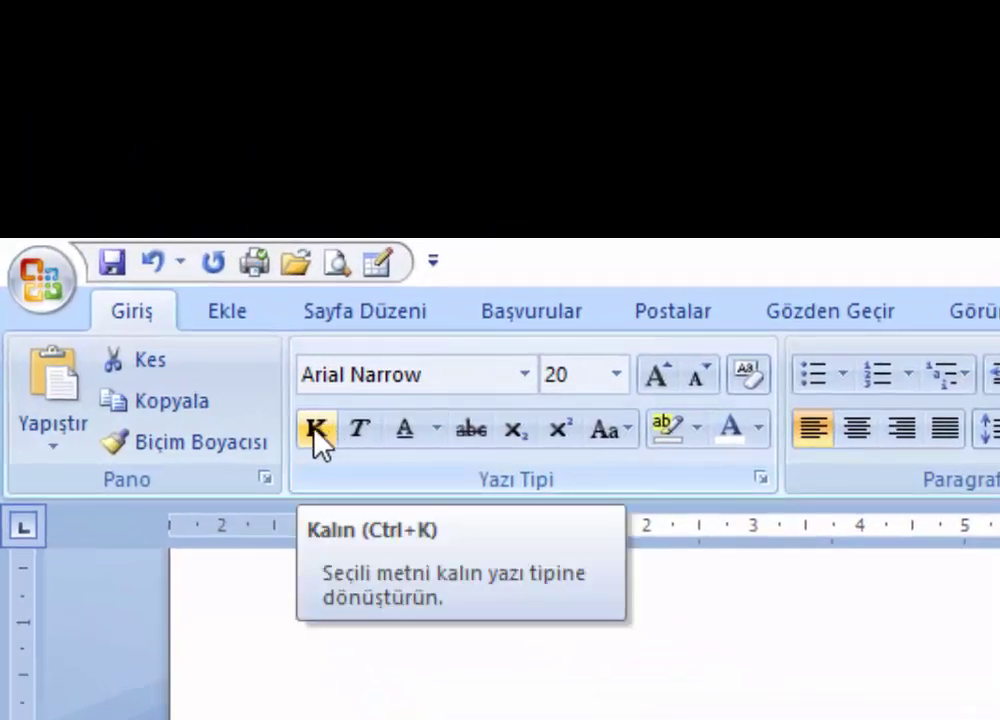
# - Make the title bold, toggling bold off and on to compare
pyautogui.click(318, 440)
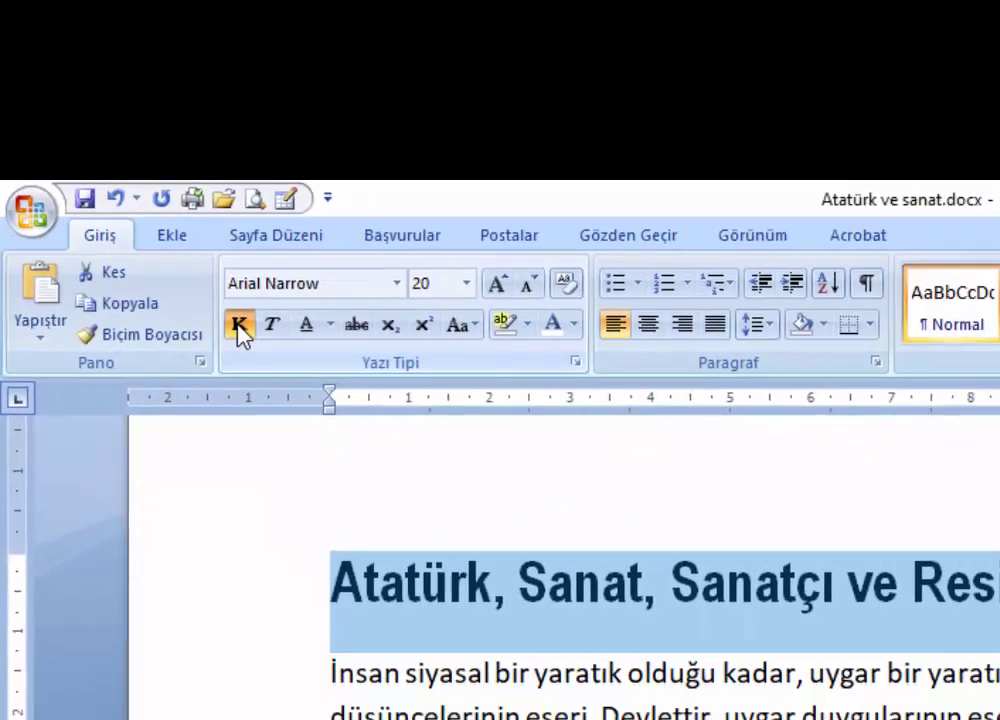
pyautogui.click(124, 168)
pyautogui.click(124, 168)
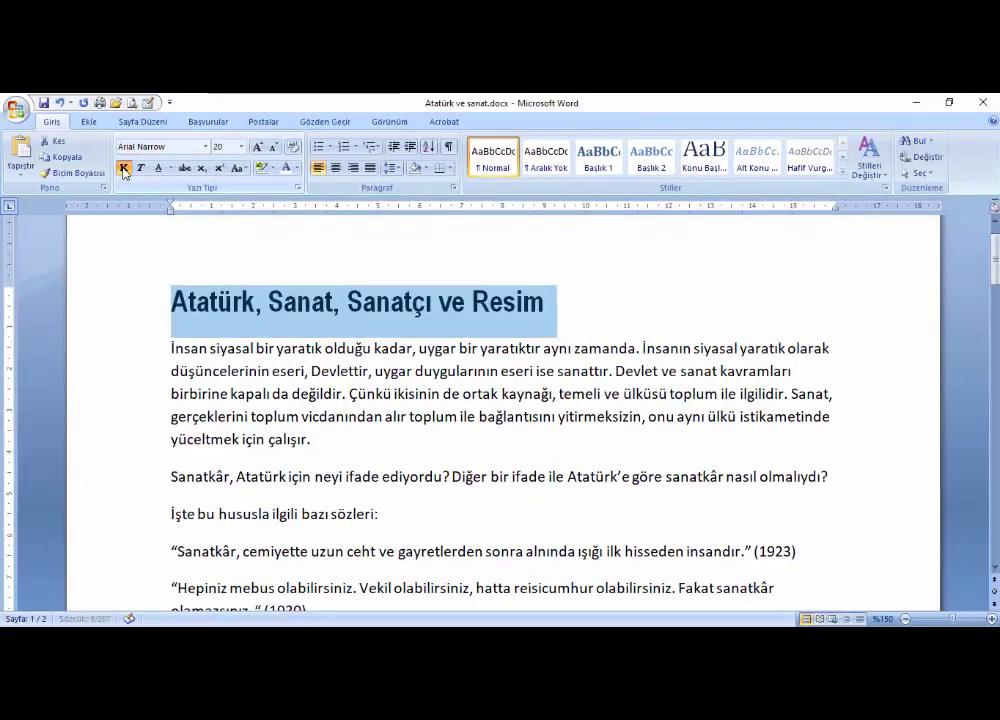
pyautogui.click(124, 168)
pyautogui.click(124, 168)
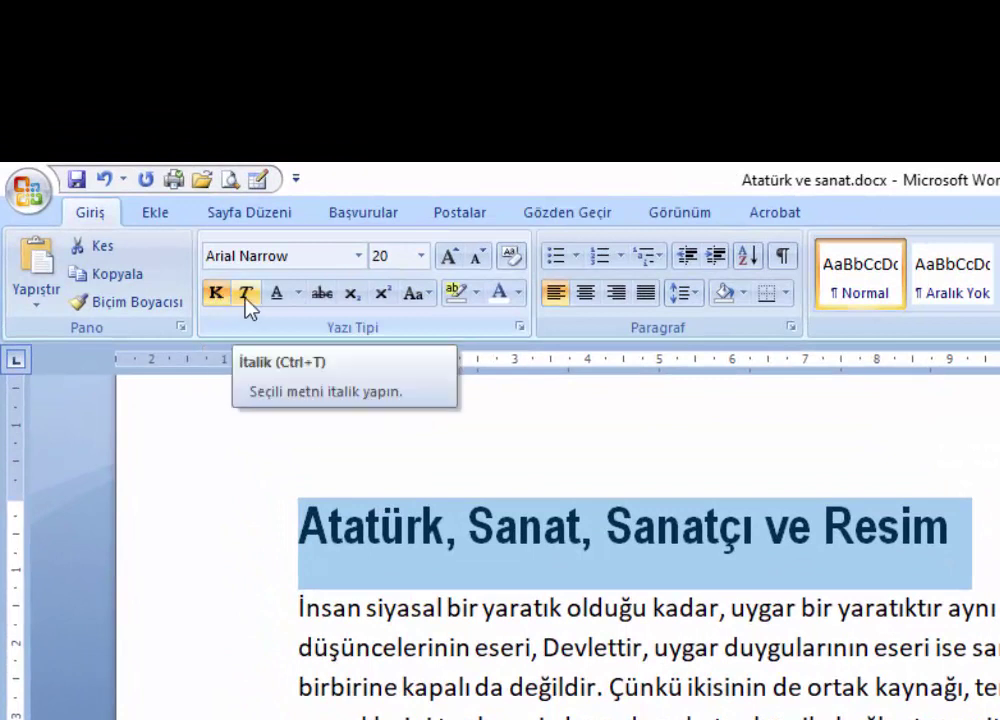
# - Make the title italic and underlined
pyautogui.click(246, 298)
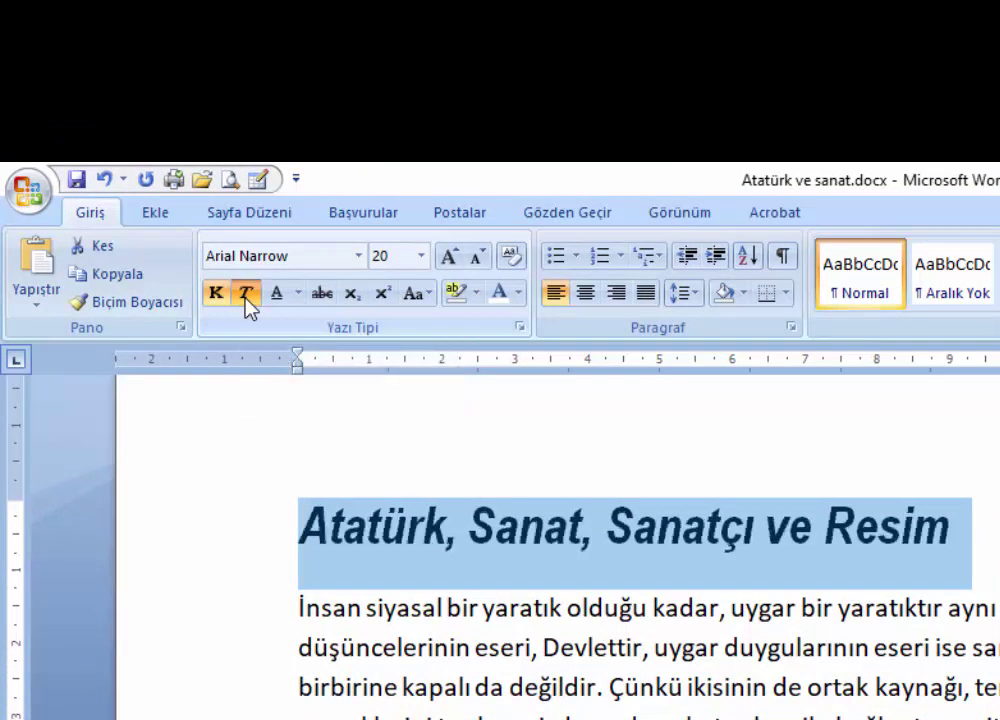
pyautogui.click(246, 298)
pyautogui.click(246, 298)
pyautogui.click(280, 294)
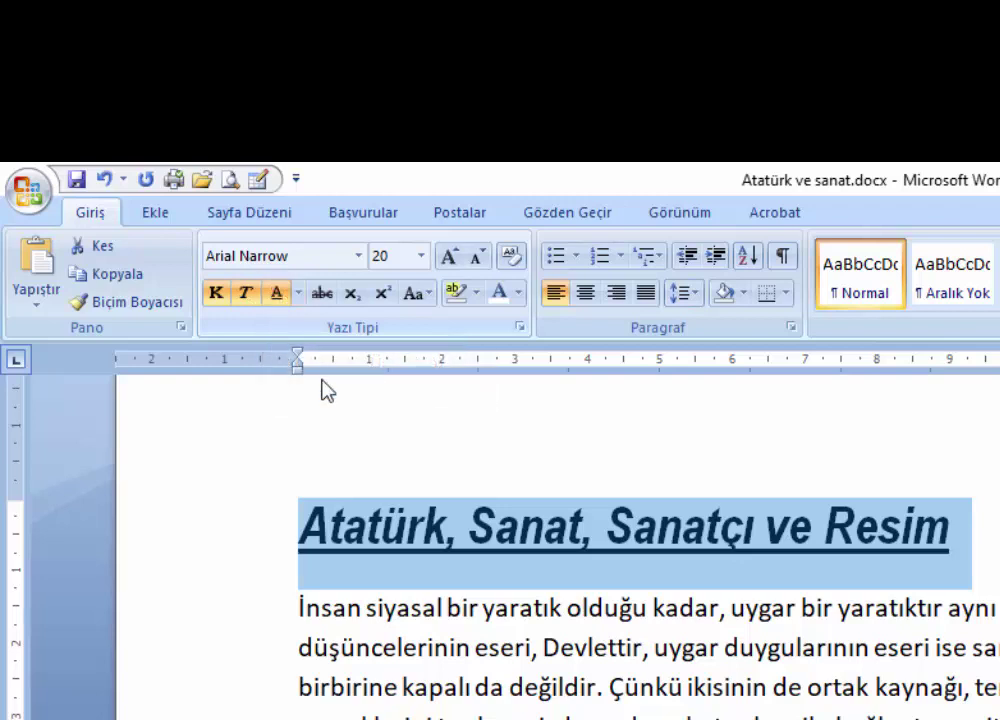
# - Give the title a solid blue underline, trying strikethrough and then removing it
pyautogui.click(299, 292)
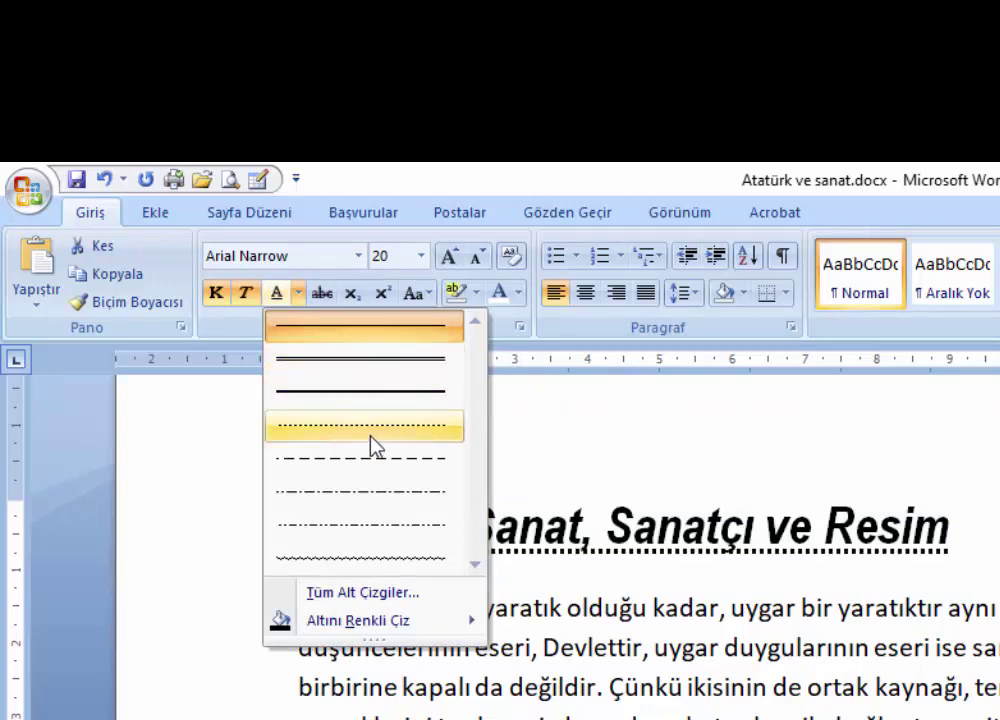
pyautogui.click(370, 375)
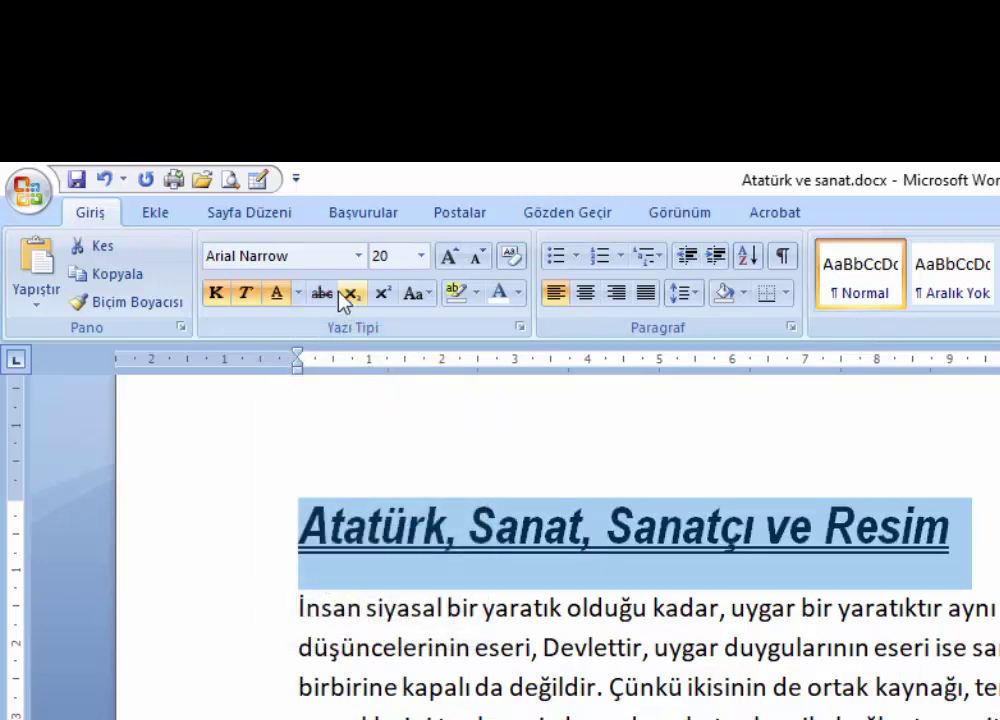
pyautogui.click(298, 293)
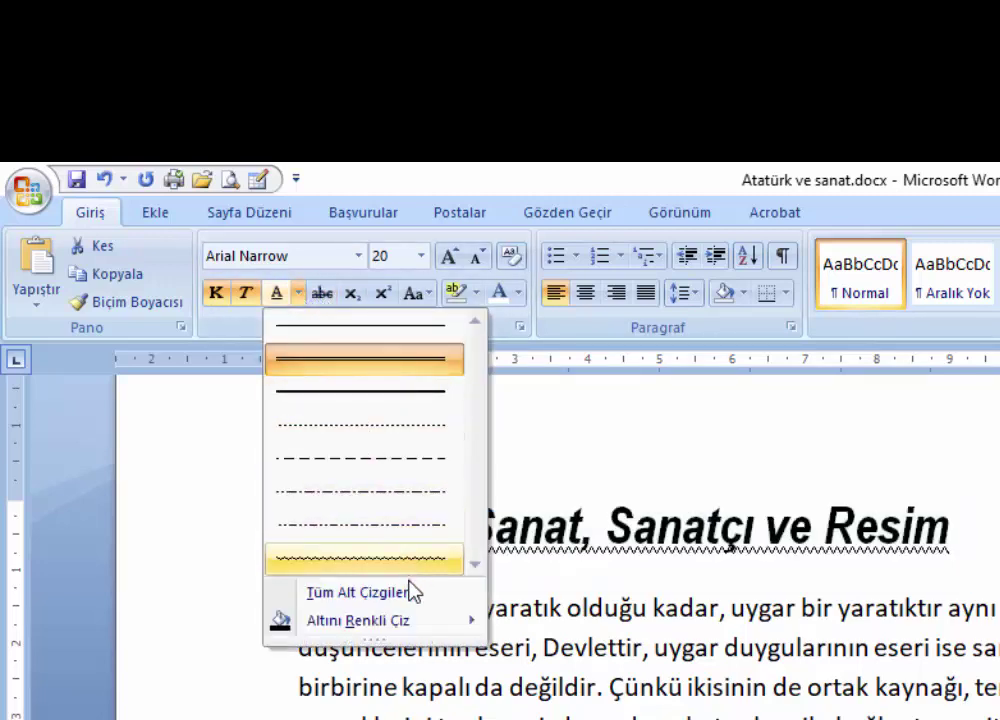
pyautogui.moveTo(358, 620)
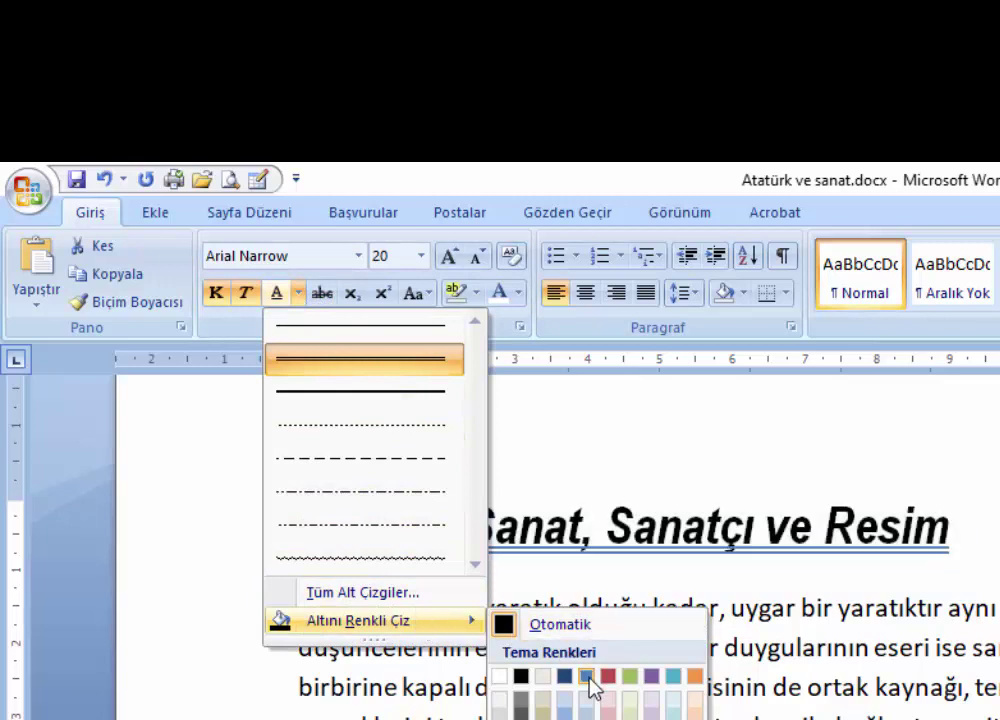
pyautogui.click(588, 678)
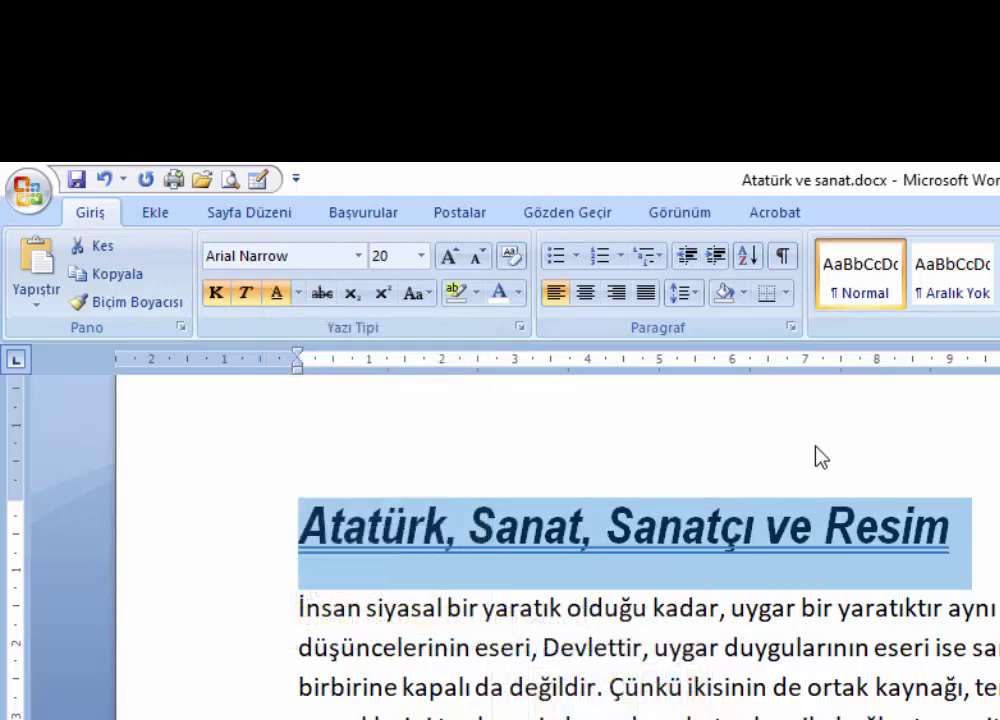
pyautogui.click(322, 294)
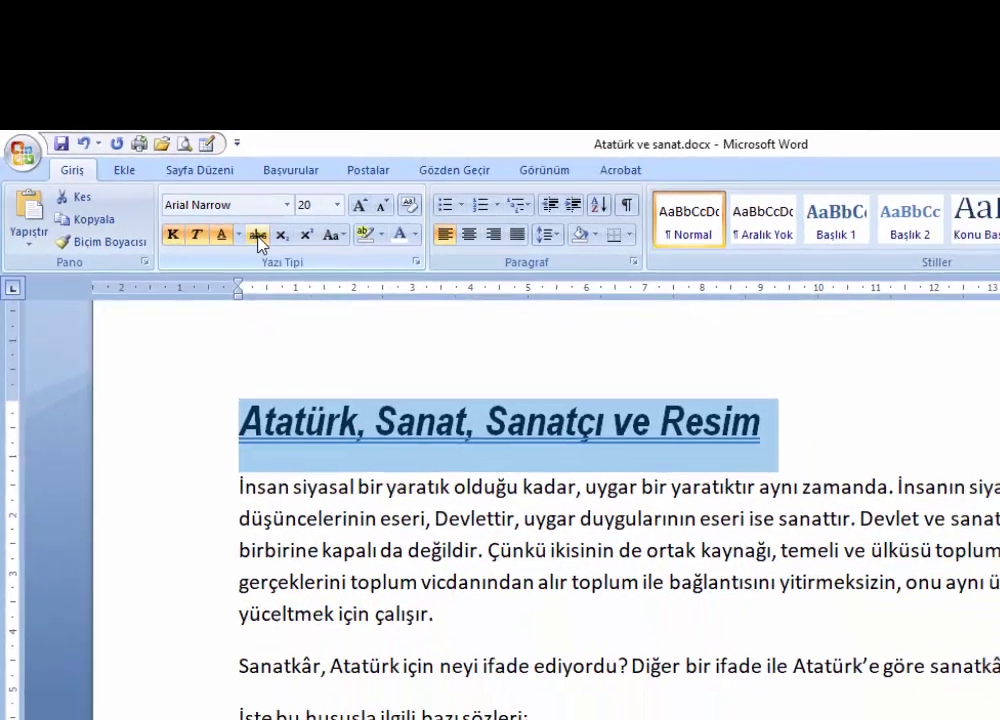
pyautogui.click(322, 294)
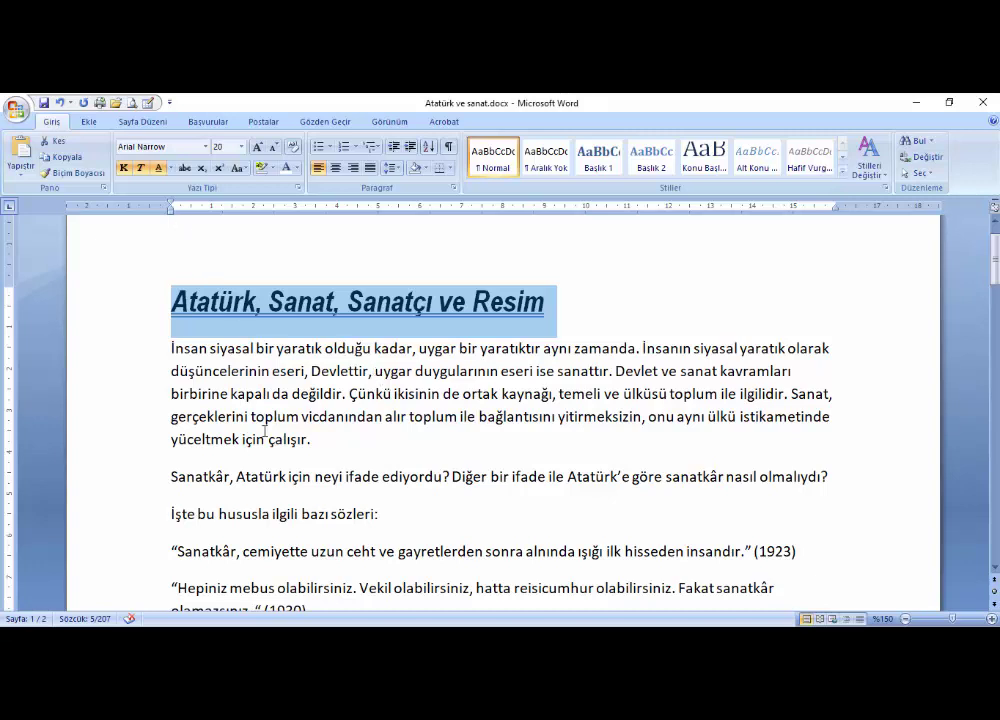
# - Below the last quote, type F(x)= with (x) as subscript
pyautogui.scroll(-2, 265, 430)
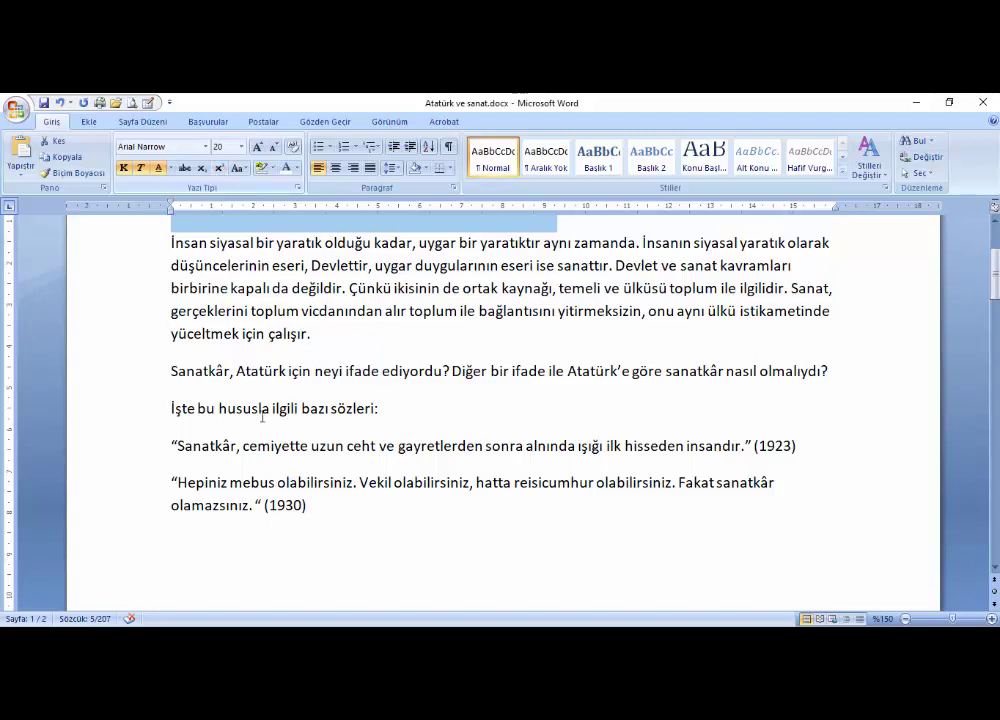
pyautogui.click(262, 551)
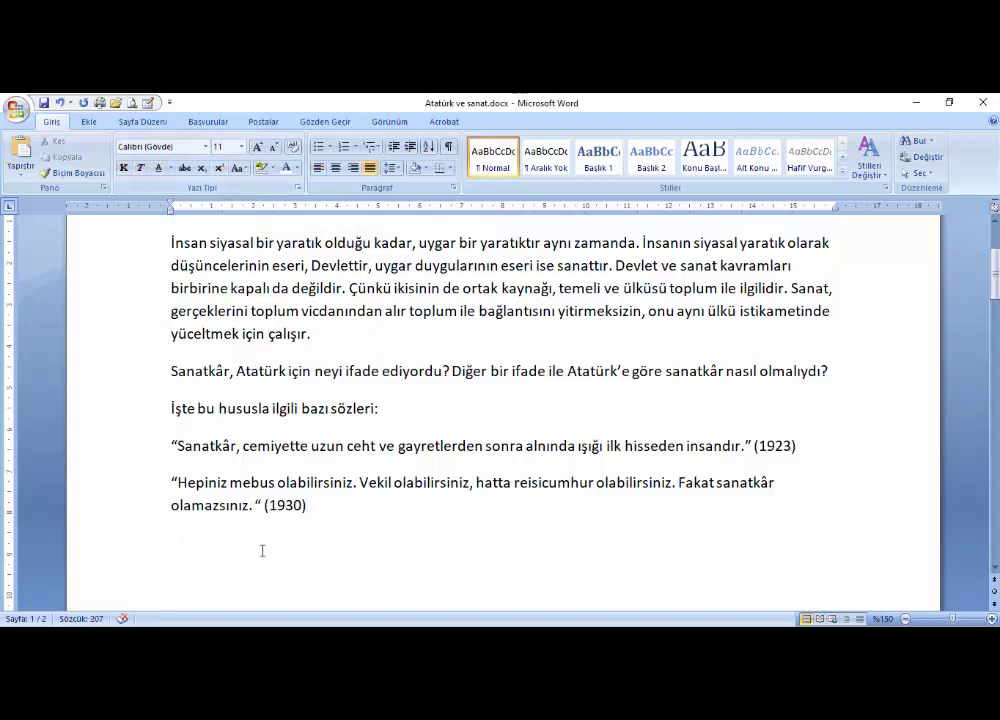
pyautogui.write('x')
pyautogui.press('BackSpace')
pyautogui.write('f')
pyautogui.write('(')
pyautogui.write('x)')
pyautogui.press('BackSpace')
pyautogui.press('BackSpace')
pyautogui.press('BackSpace')
pyautogui.scroll(1, 500, 400)
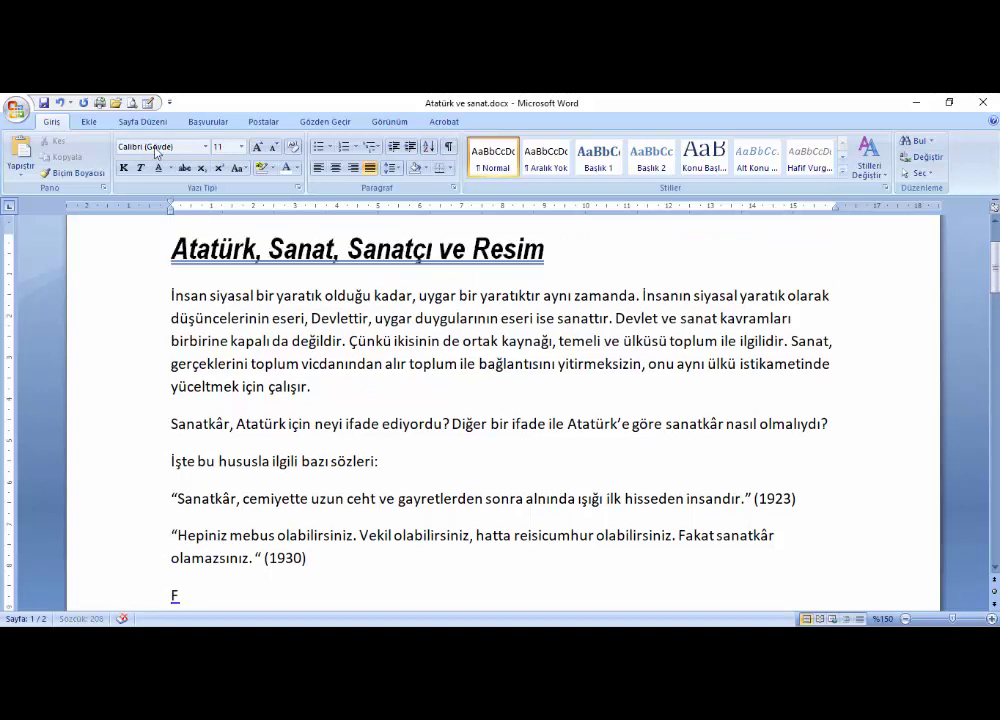
pyautogui.click(201, 170)
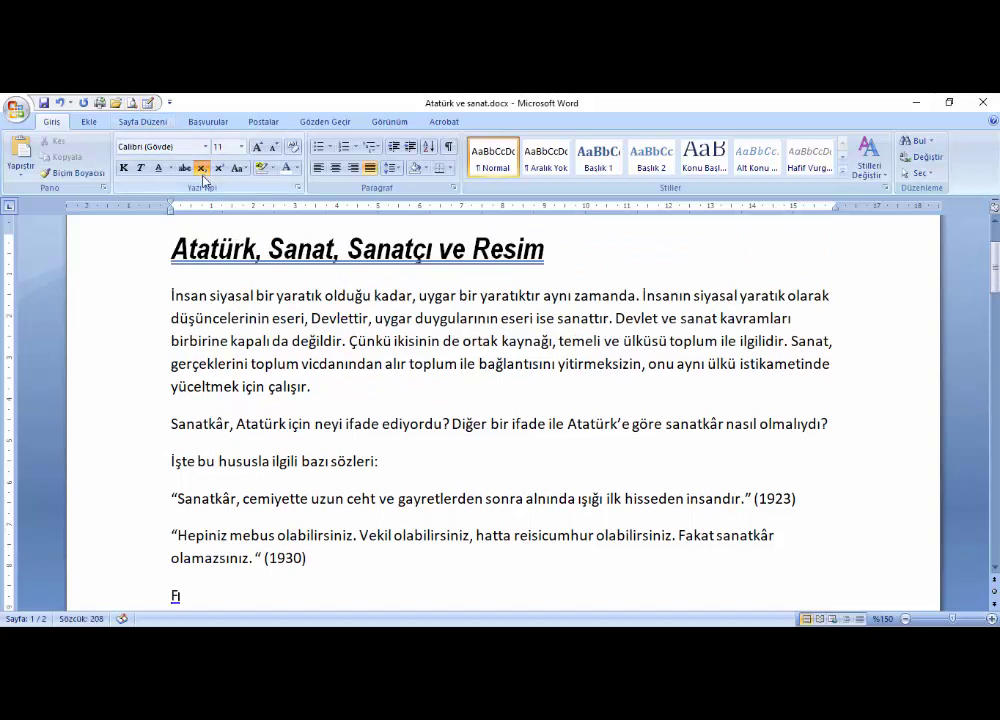
pyautogui.write('1(')
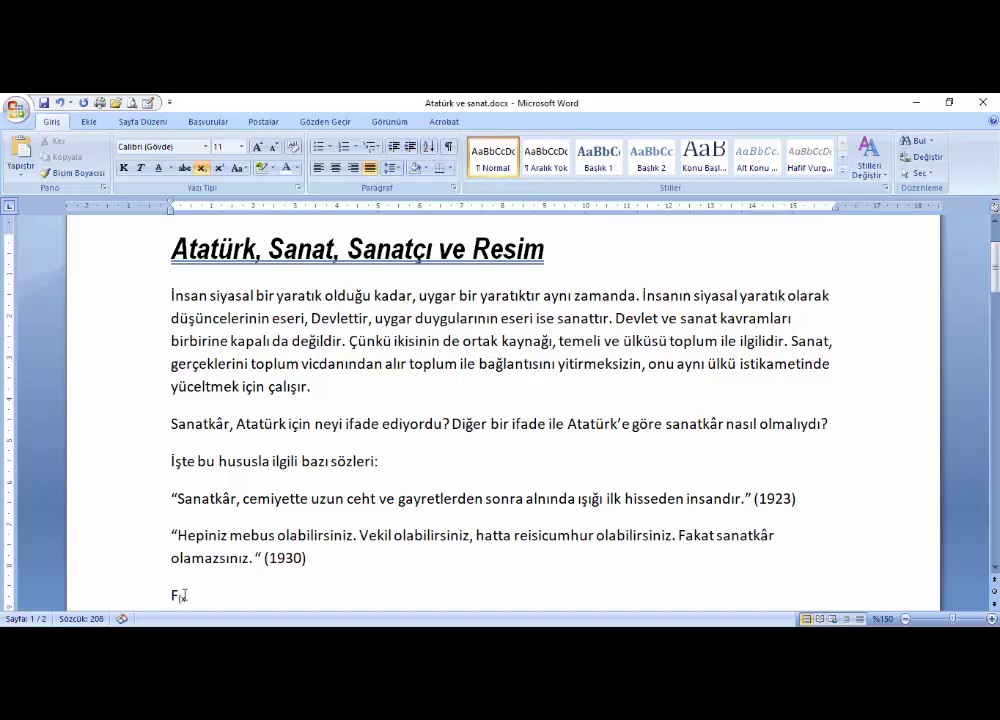
pyautogui.write('x)')
pyautogui.click(203, 170)
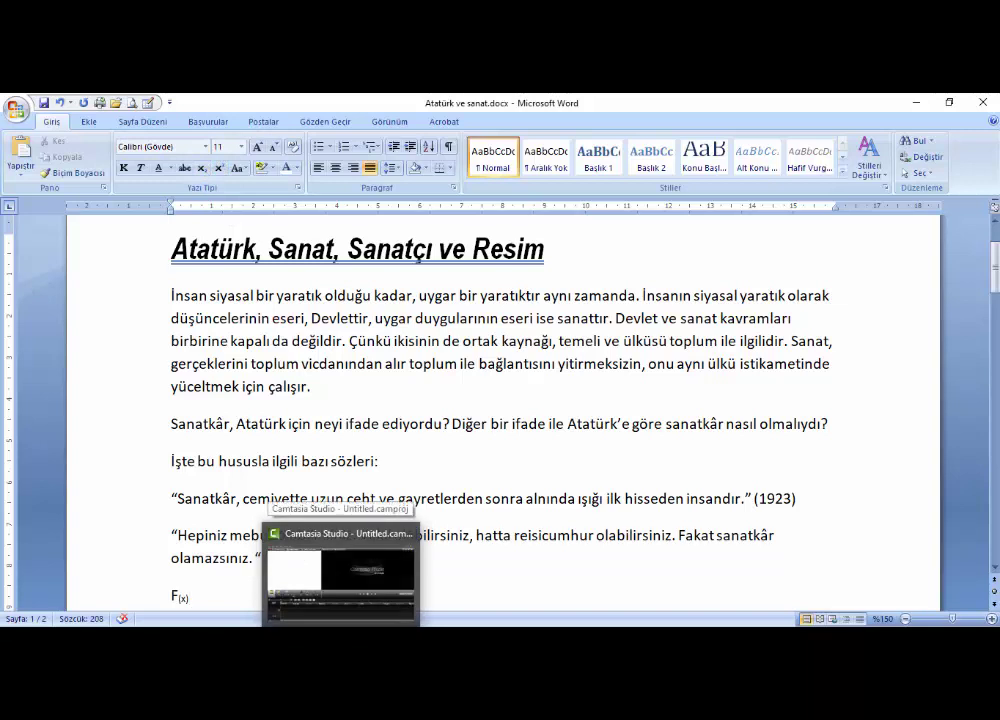
pyautogui.write('=')
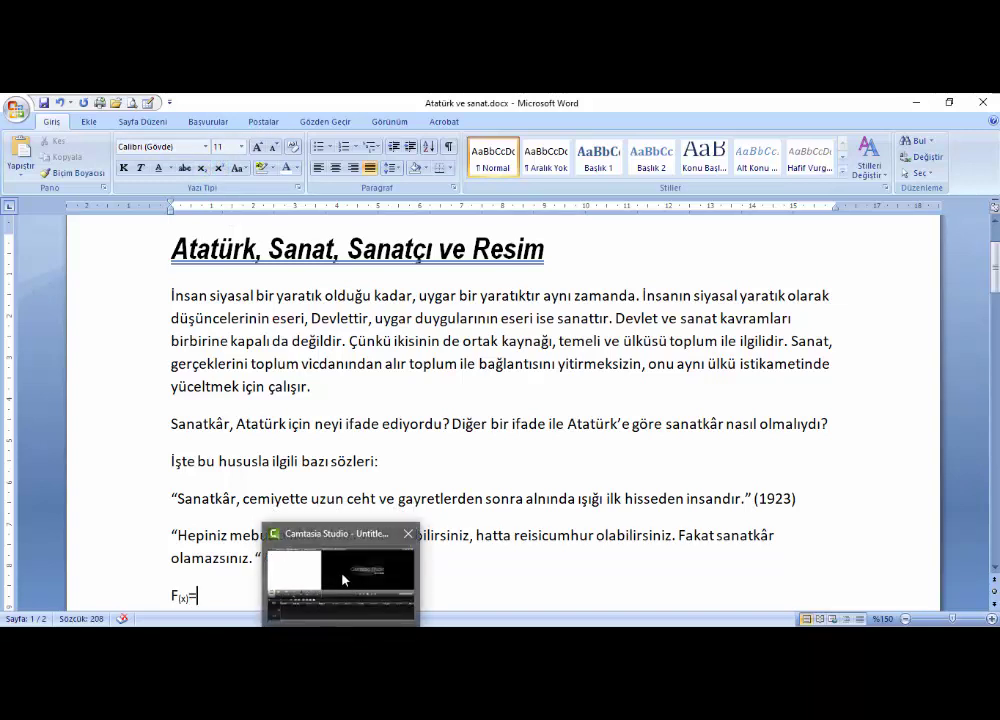
pyautogui.scroll(-2, 341, 440)
pyautogui.scroll(-1, 304, 424)
pyautogui.scroll(-1, 230, 370)
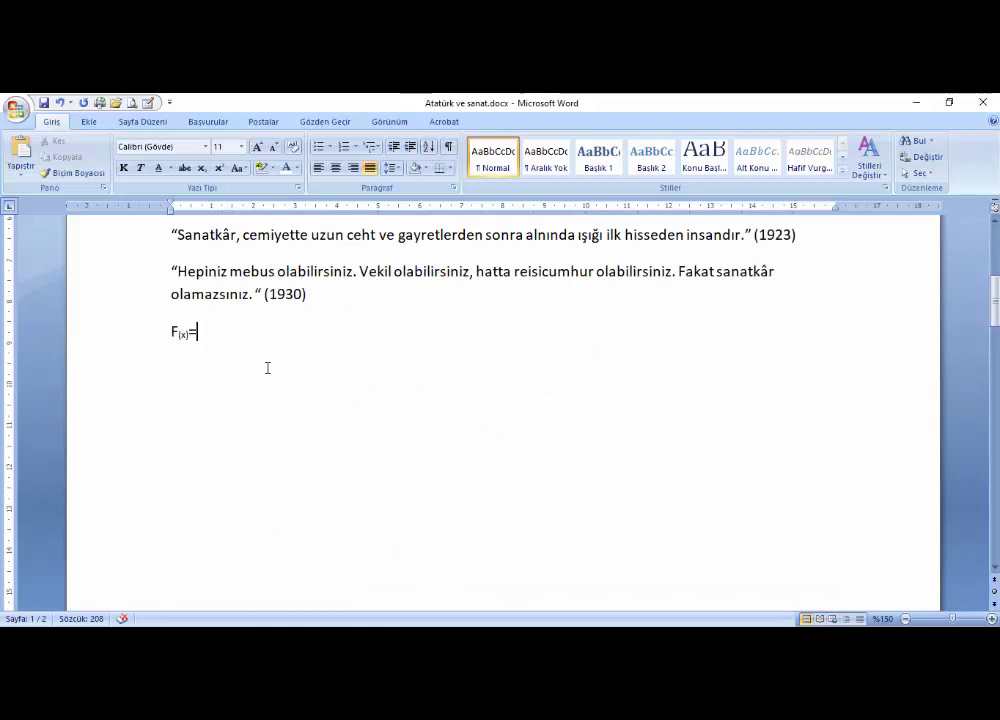
# - On a new line, type 6²=36 with the 2 as superscript
pyautogui.press('Return')
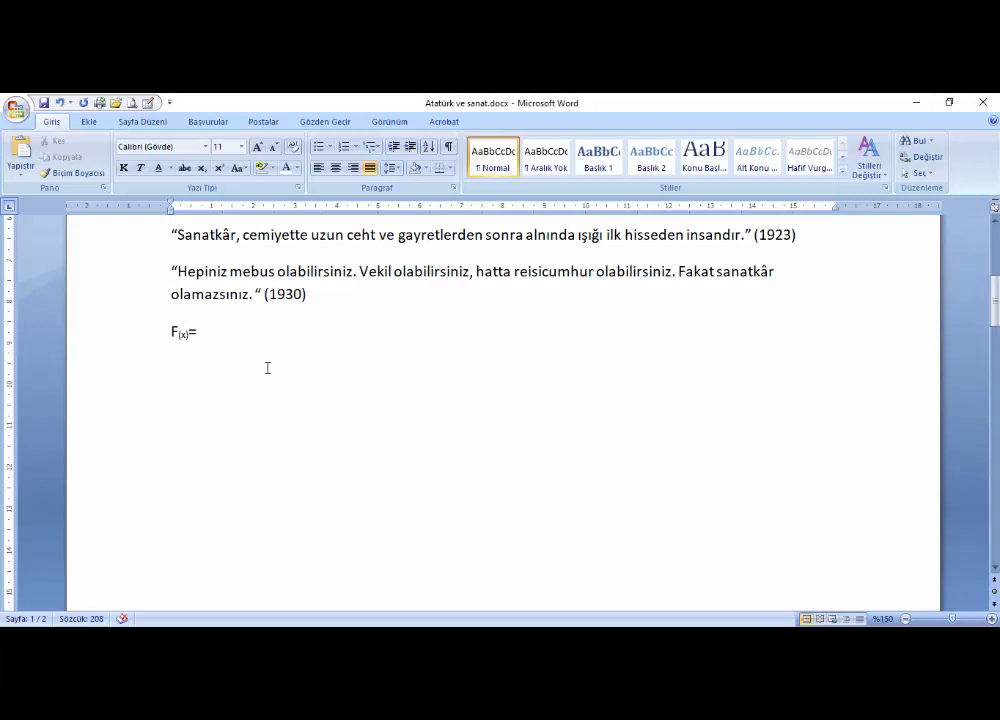
pyautogui.write('6')
pyautogui.write('2')
pyautogui.press('BackSpace')
pyautogui.scroll(-1, 267, 368)
pyautogui.scroll(4, 226, 260)
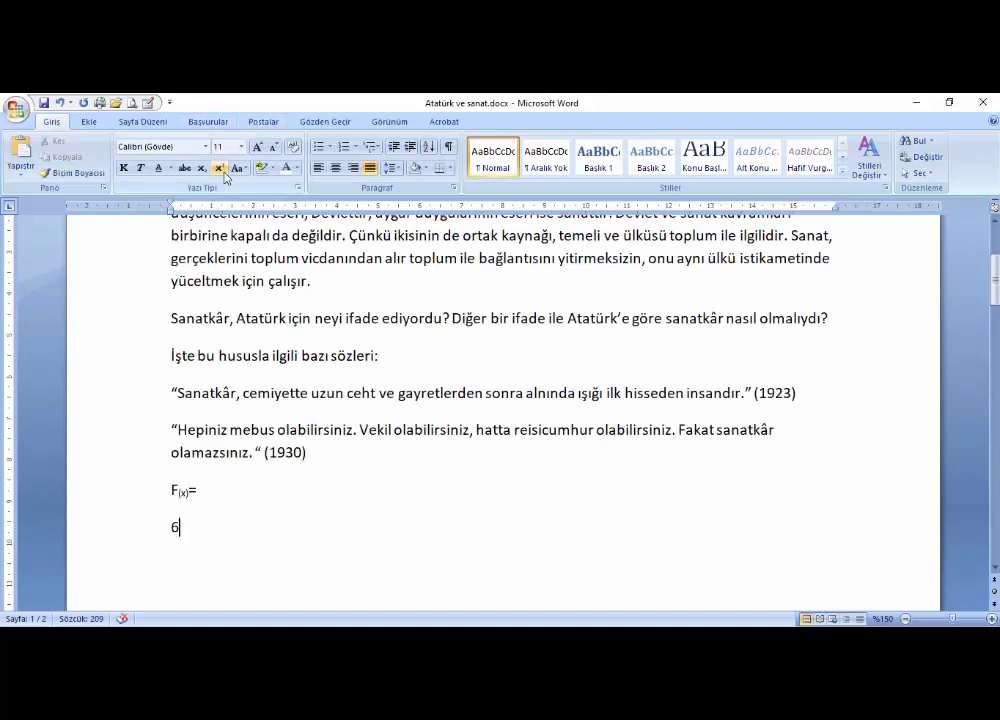
pyautogui.scroll(-2, 252, 311)
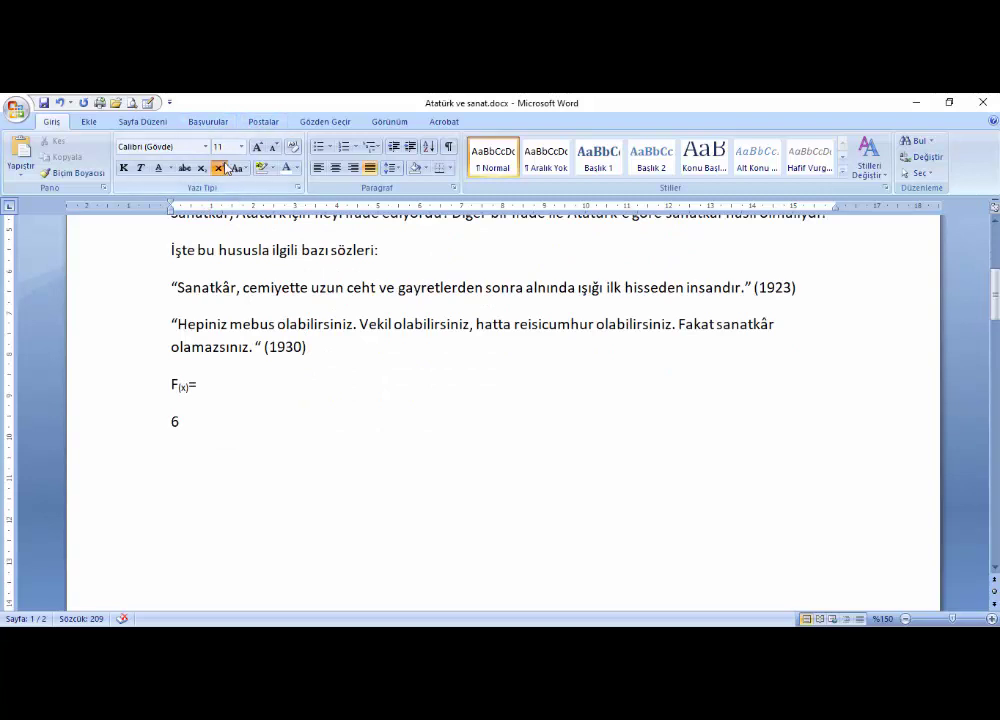
pyautogui.click(219, 168)
pyautogui.write('2')
pyautogui.click(219, 170)
pyautogui.write('=2')
pyautogui.press('BackSpace')
pyautogui.write('36')
# - Make the title 'Atatürk, Sanat, Sanatçı ve Resim' all uppercase with BÜYÜK HARF
pyautogui.scroll(5, 335, 352)
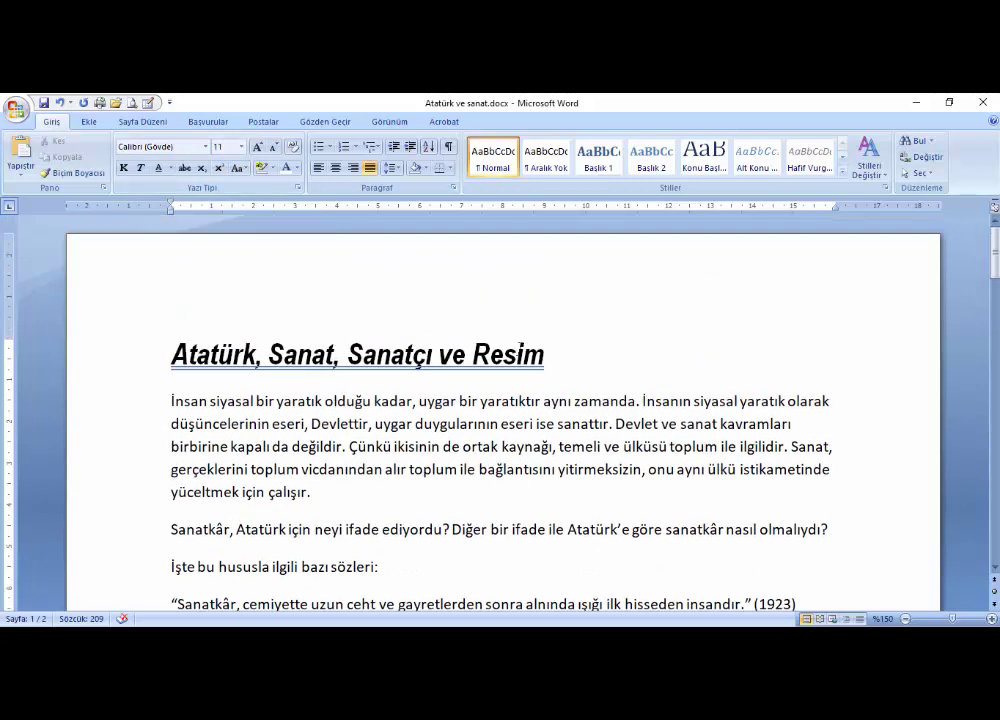
pyautogui.moveTo(576, 355); pyautogui.dragTo(172, 352)
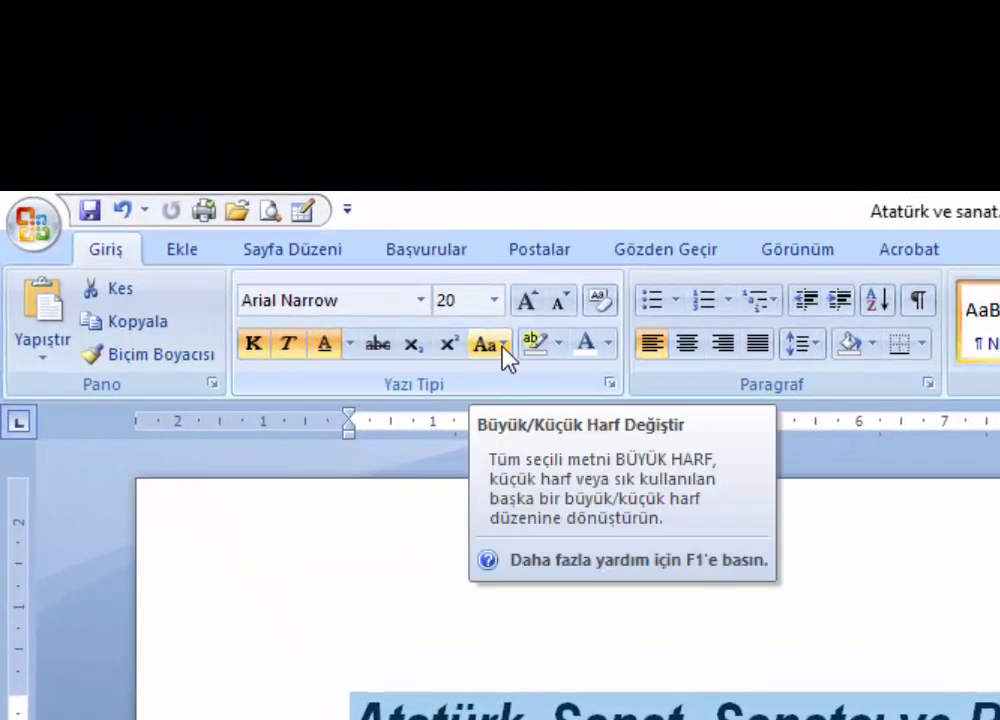
pyautogui.click(503, 345)
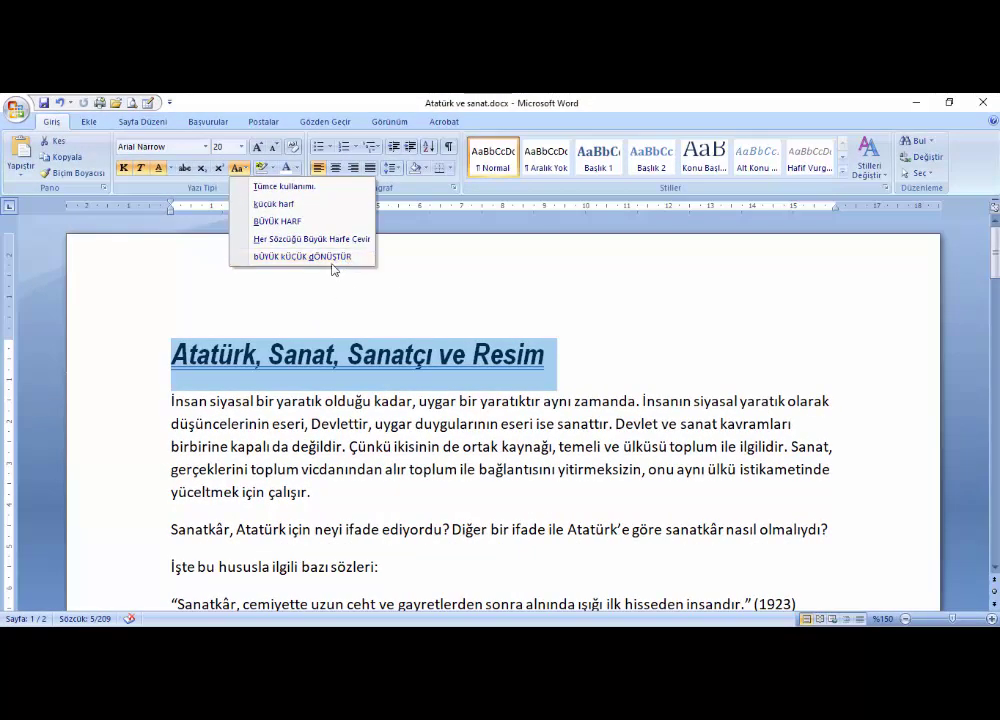
pyautogui.click(309, 226)
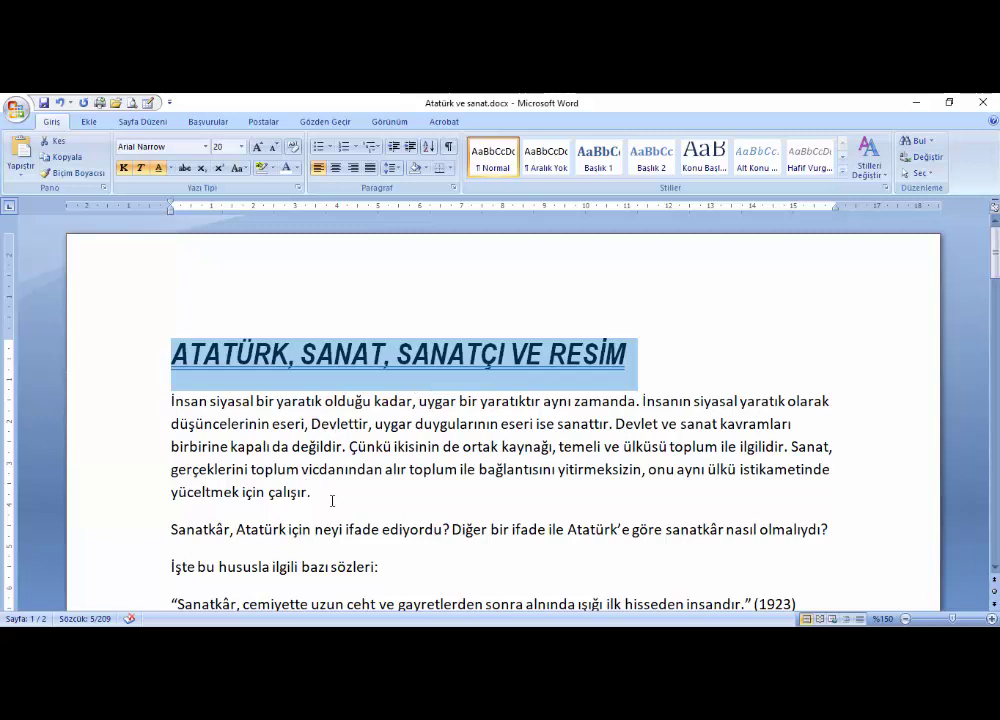
# - Switch the first body paragraph to BÜYÜK HARF, then to Tümce düzeni (sentence case)
pyautogui.moveTo(332, 500)
pyautogui.mouseDown()
pyautogui.moveTo(172, 446)
pyautogui.moveTo(172, 401)
pyautogui.mouseUp()
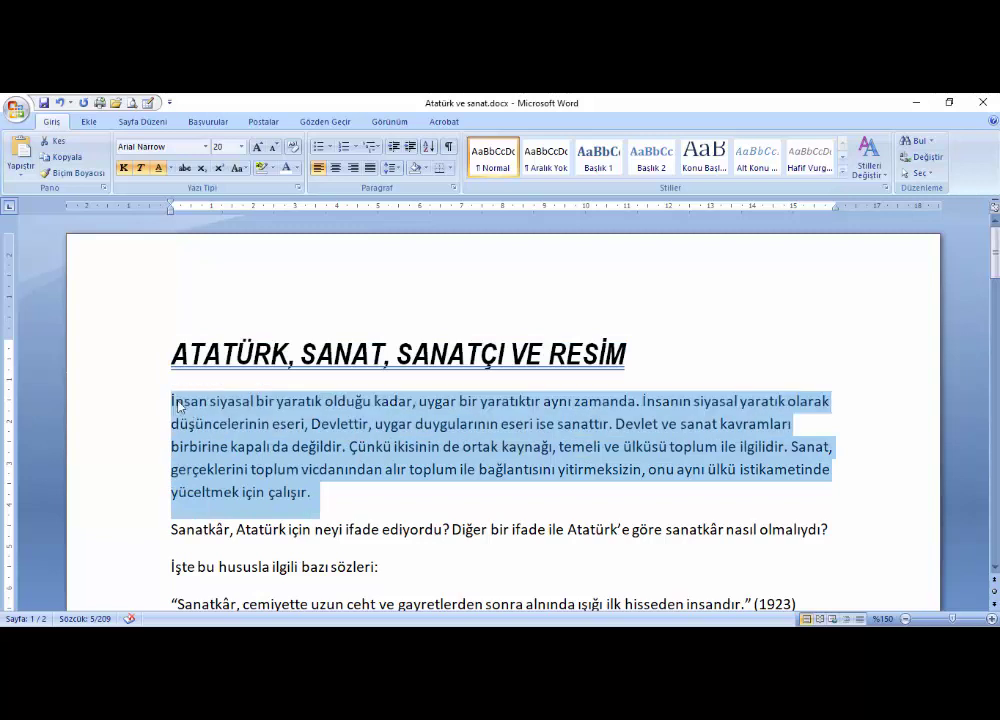
pyautogui.click(238, 167)
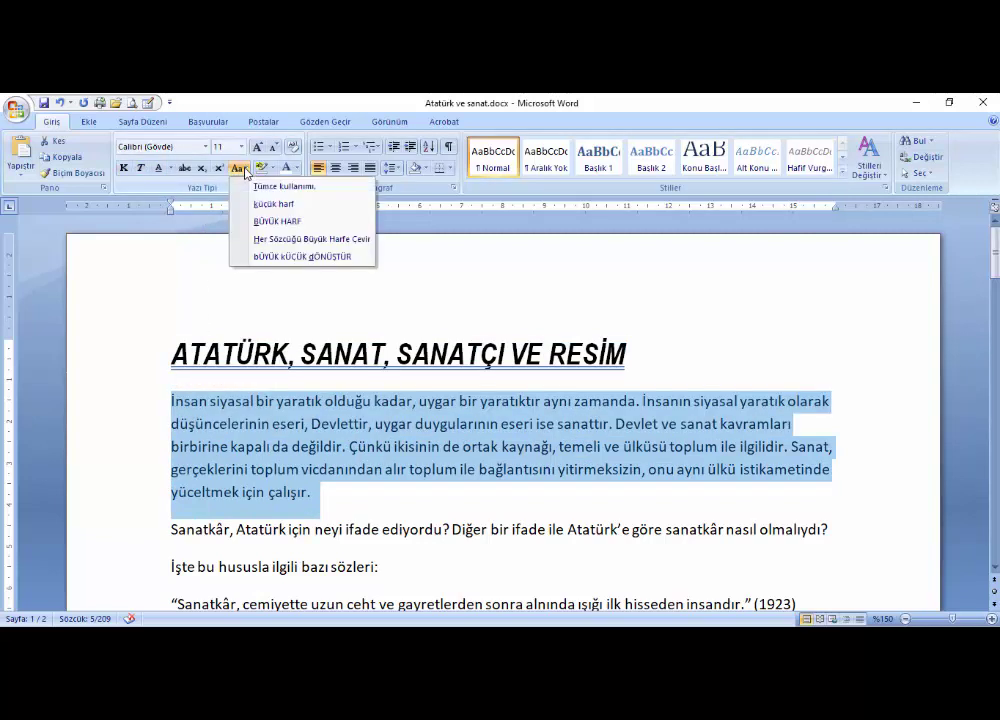
pyautogui.click(280, 221)
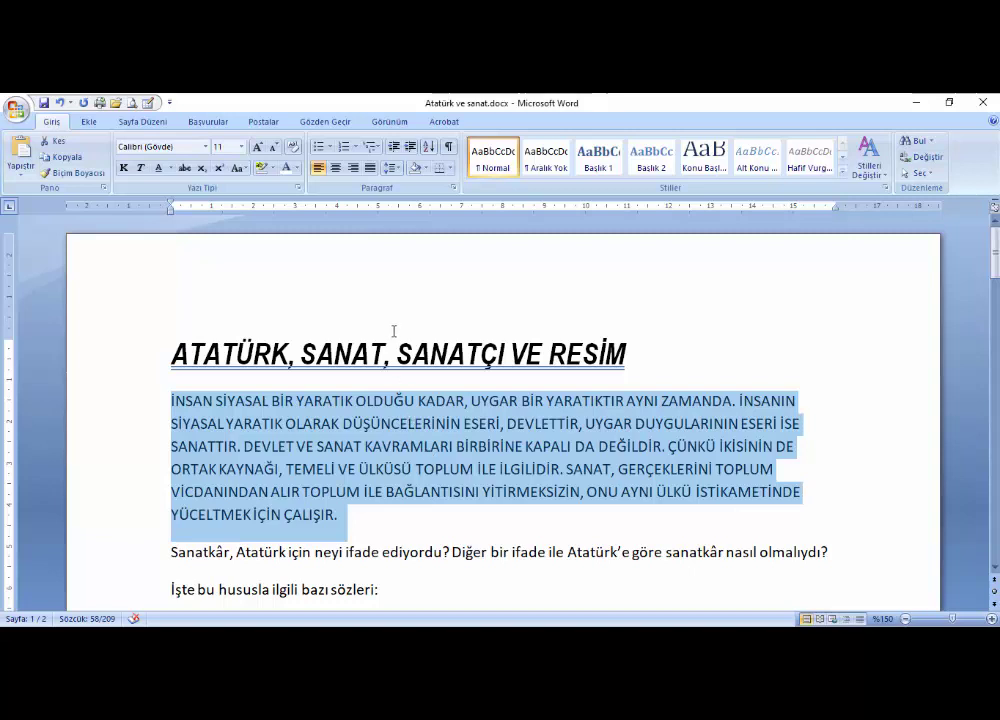
pyautogui.click(245, 170)
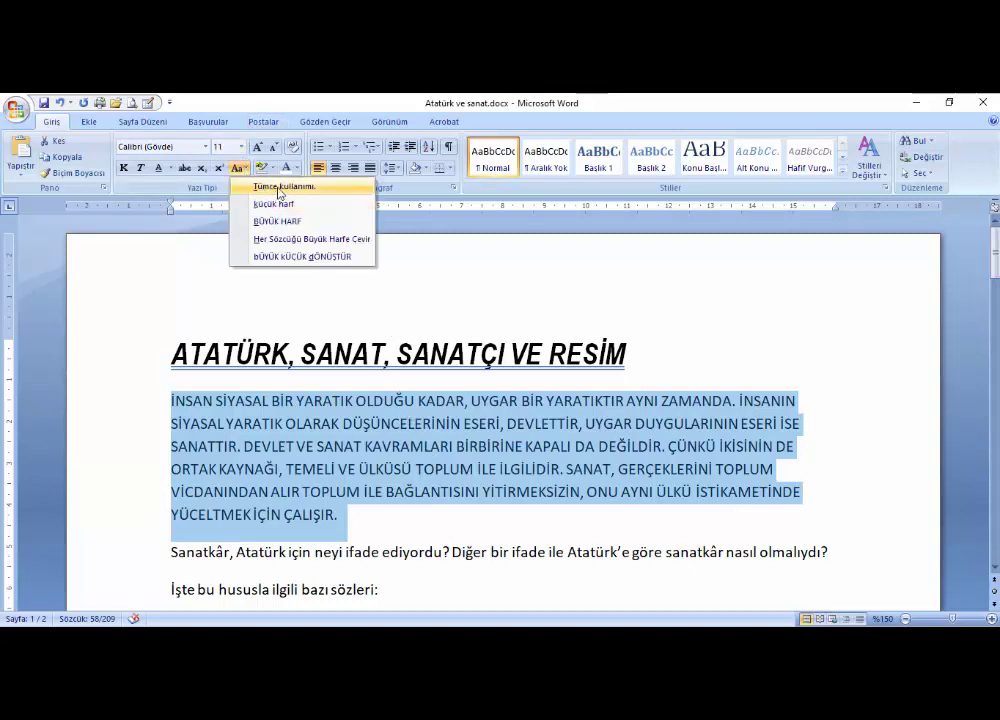
pyautogui.click(282, 188)
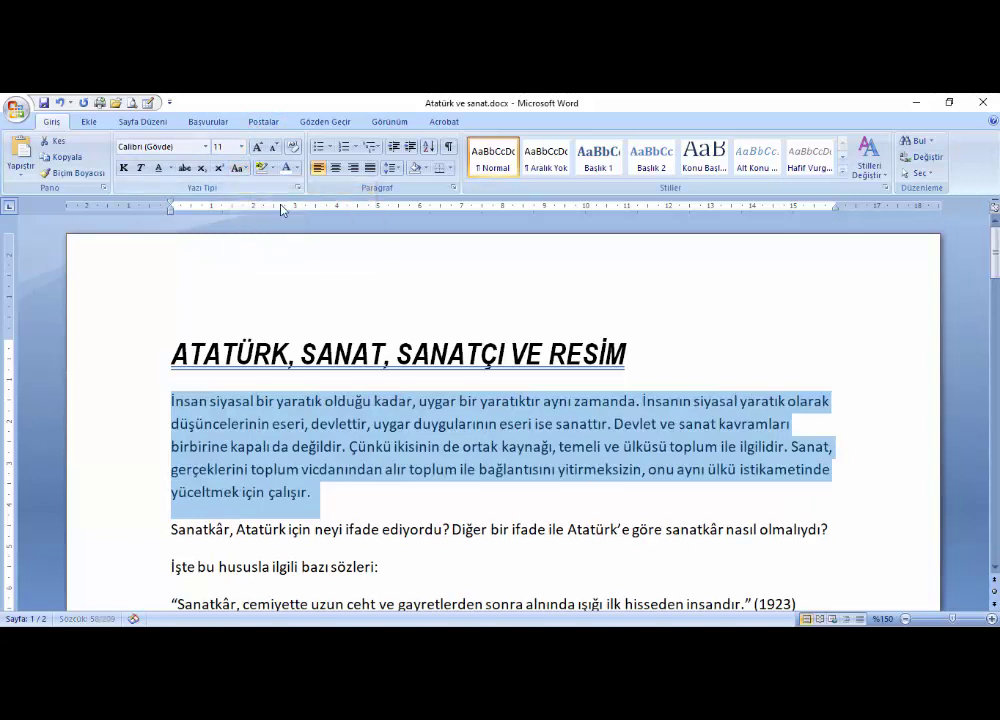